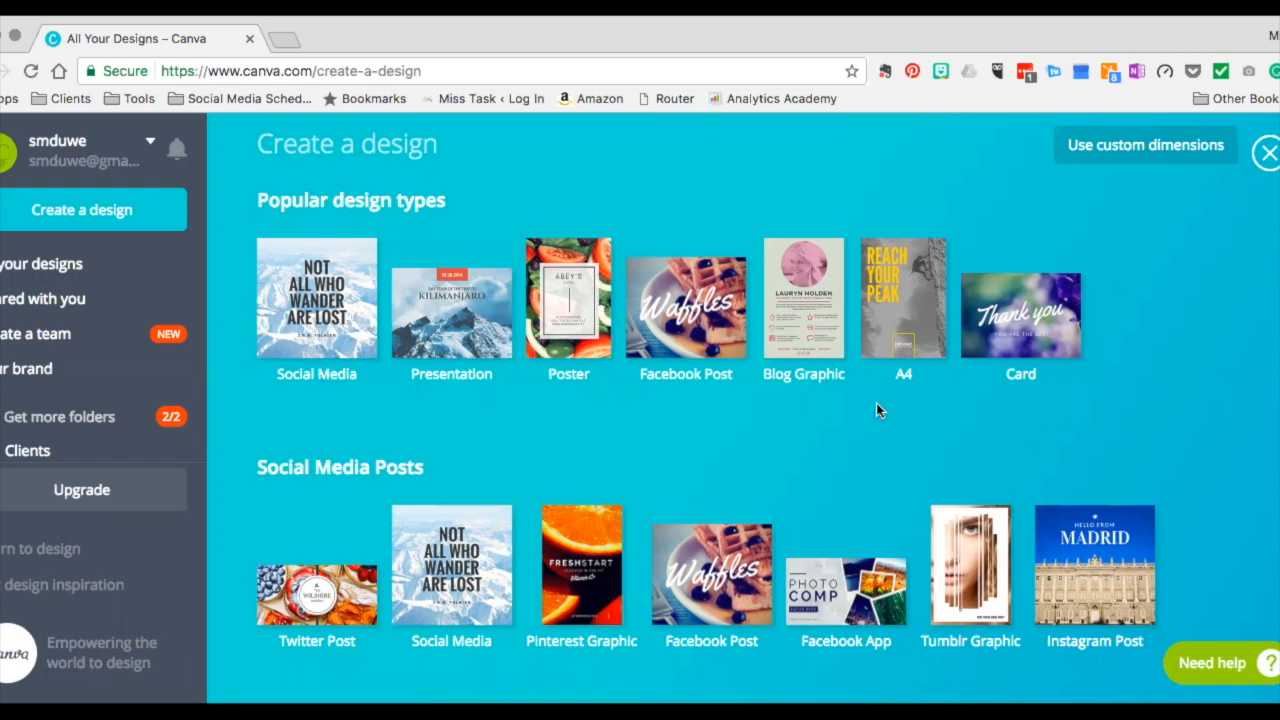
# - Create a new design using the Facebook Post type from the Social Media Posts group
pyautogui.scroll(-3, 876, 403)
pyautogui.scroll(-1, 876, 403)
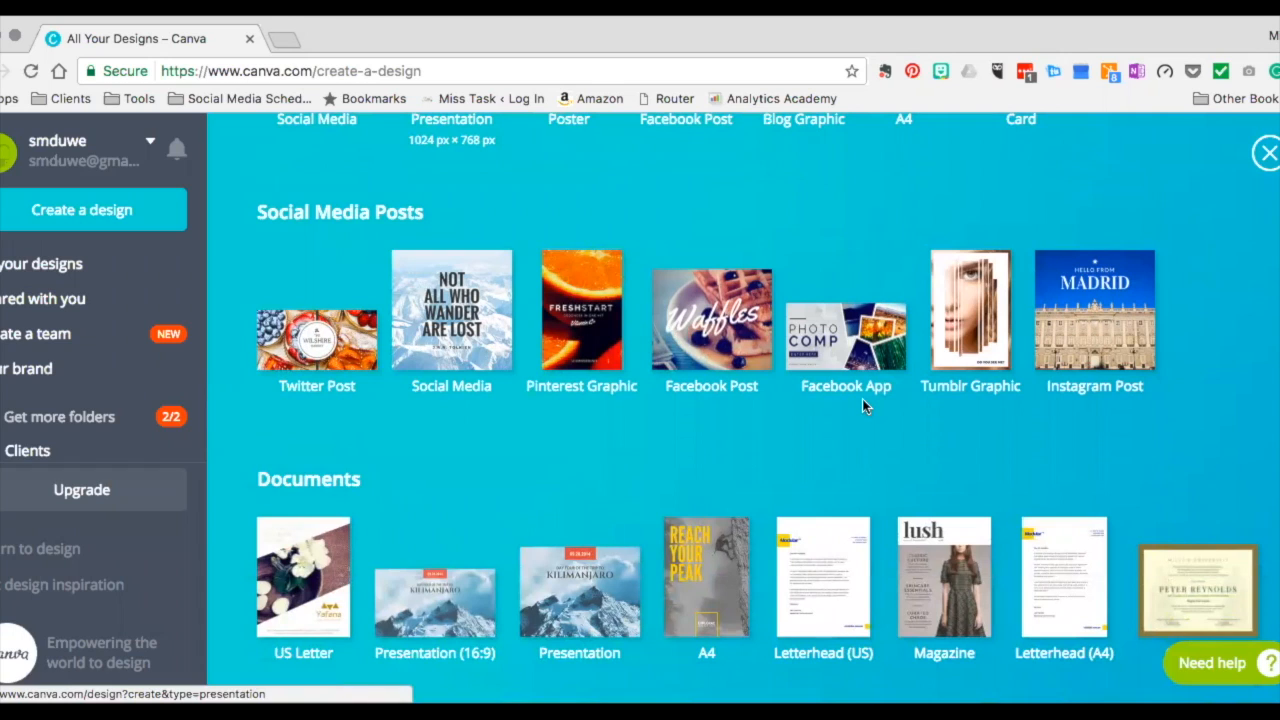
pyautogui.click(722, 357)
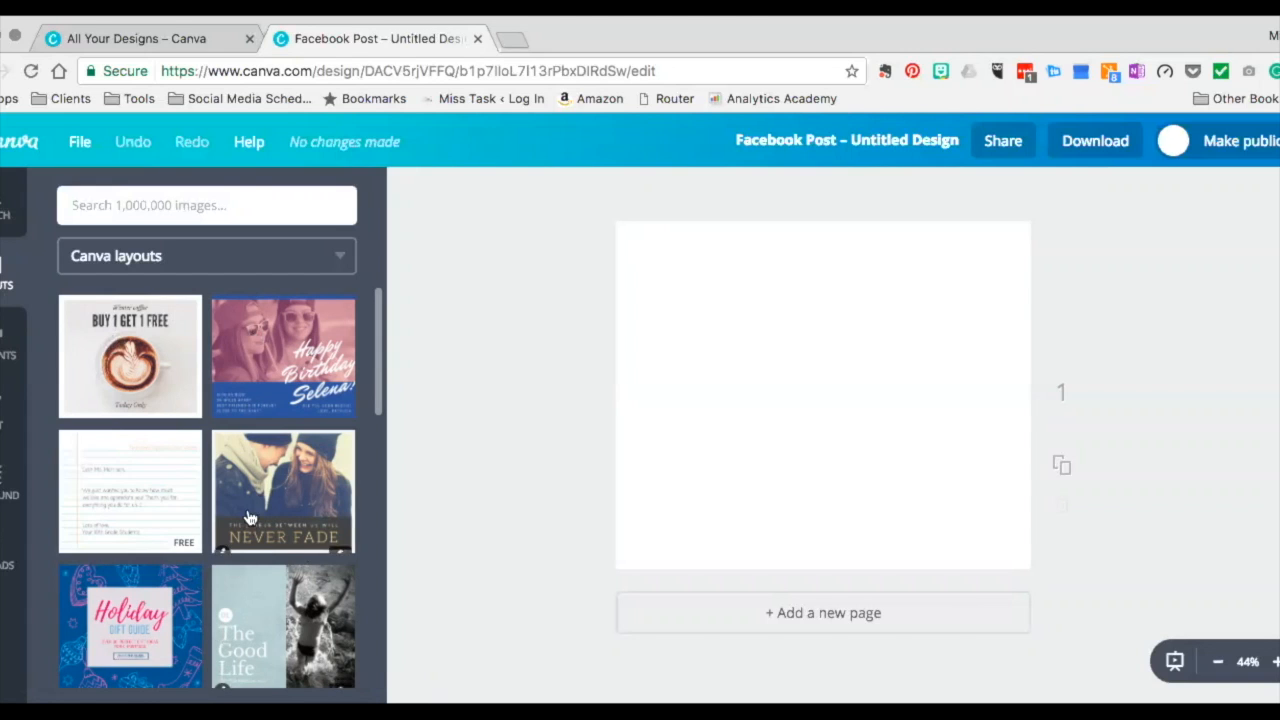
# - Find the free "girls' weekend guide to HIKING" mountain layout among the Canva layouts and apply it to the blank page
pyautogui.scroll(-5, 246, 557)
pyautogui.scroll(-3, 243, 557)
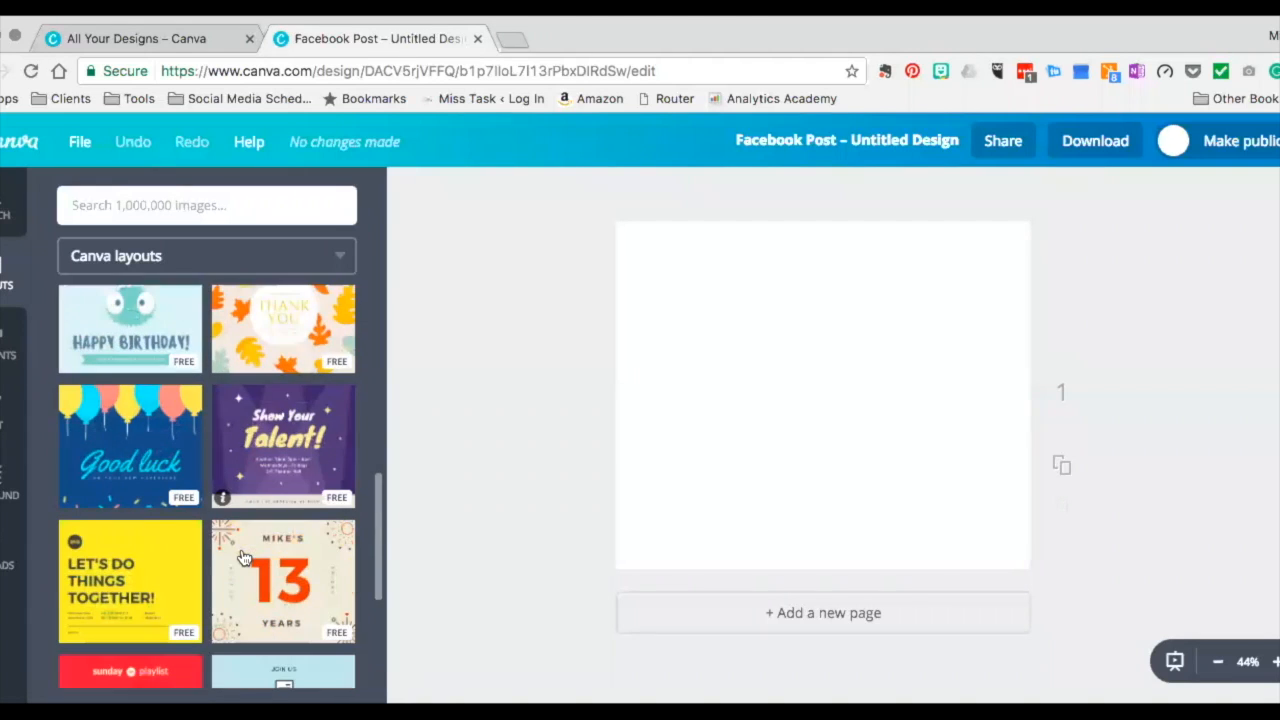
pyautogui.scroll(-2, 243, 557)
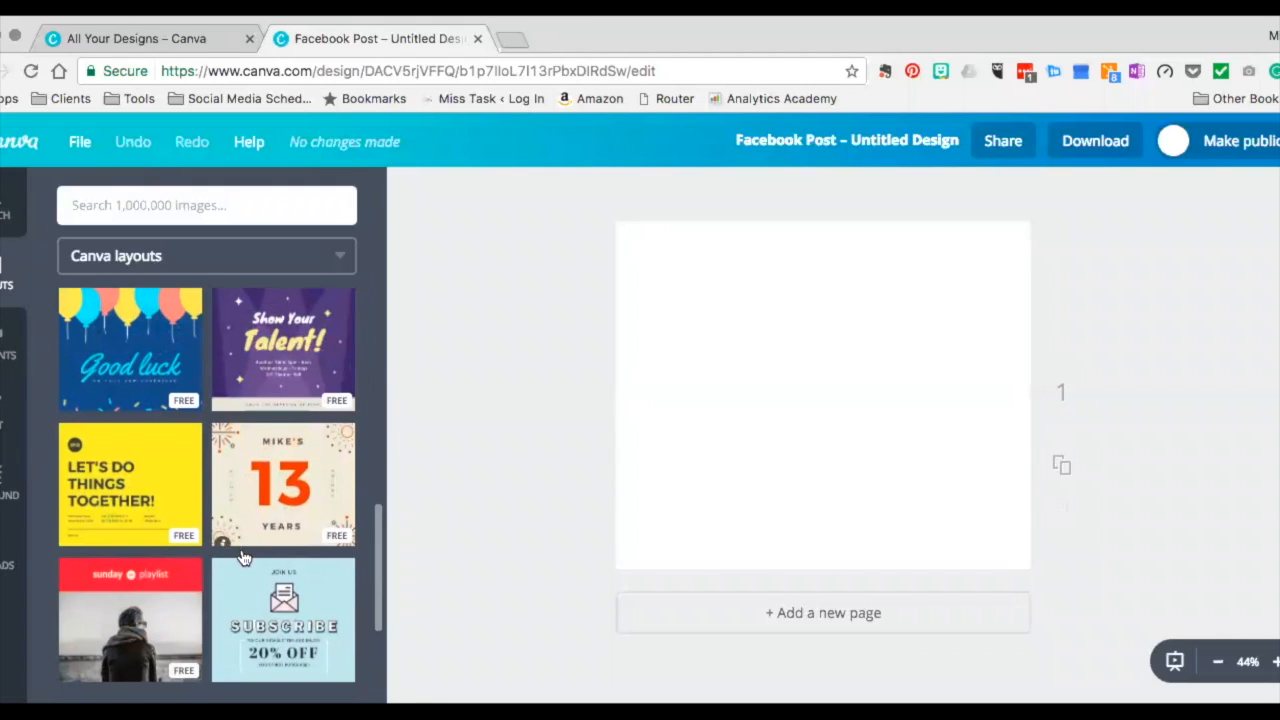
pyautogui.scroll(-1, 243, 557)
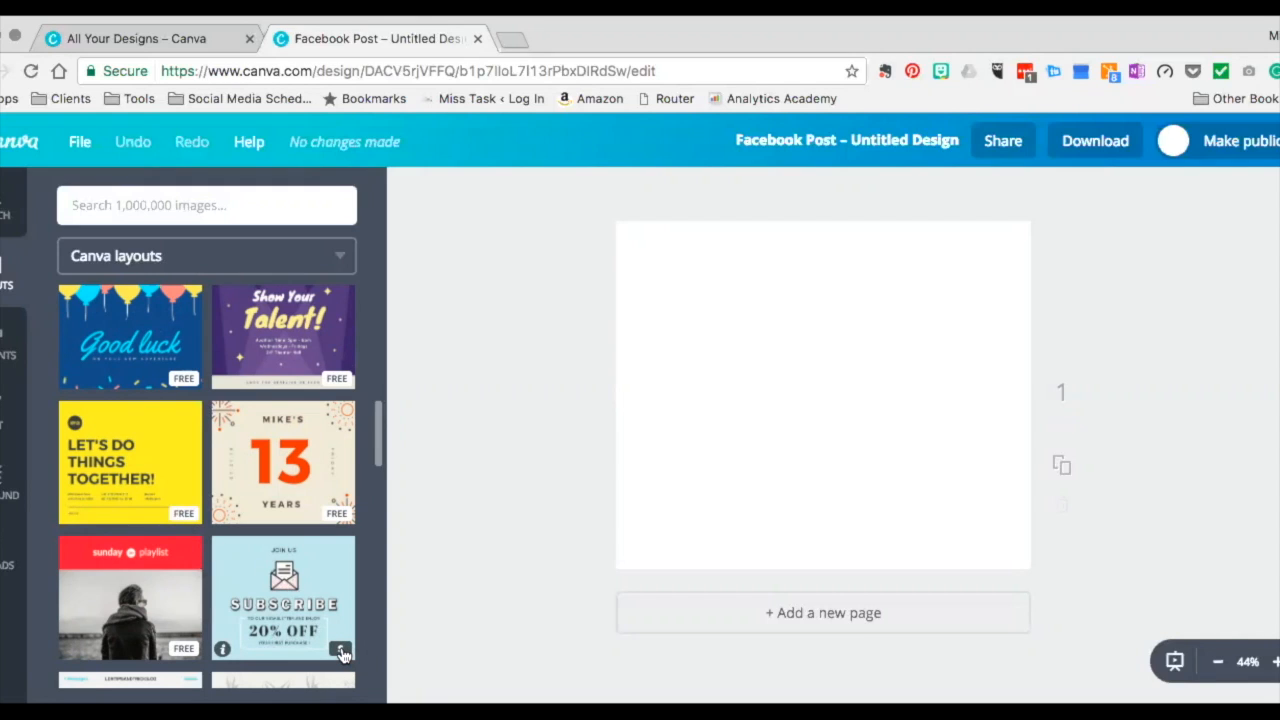
pyautogui.scroll(-1, 342, 654)
pyautogui.scroll(-4, 342, 654)
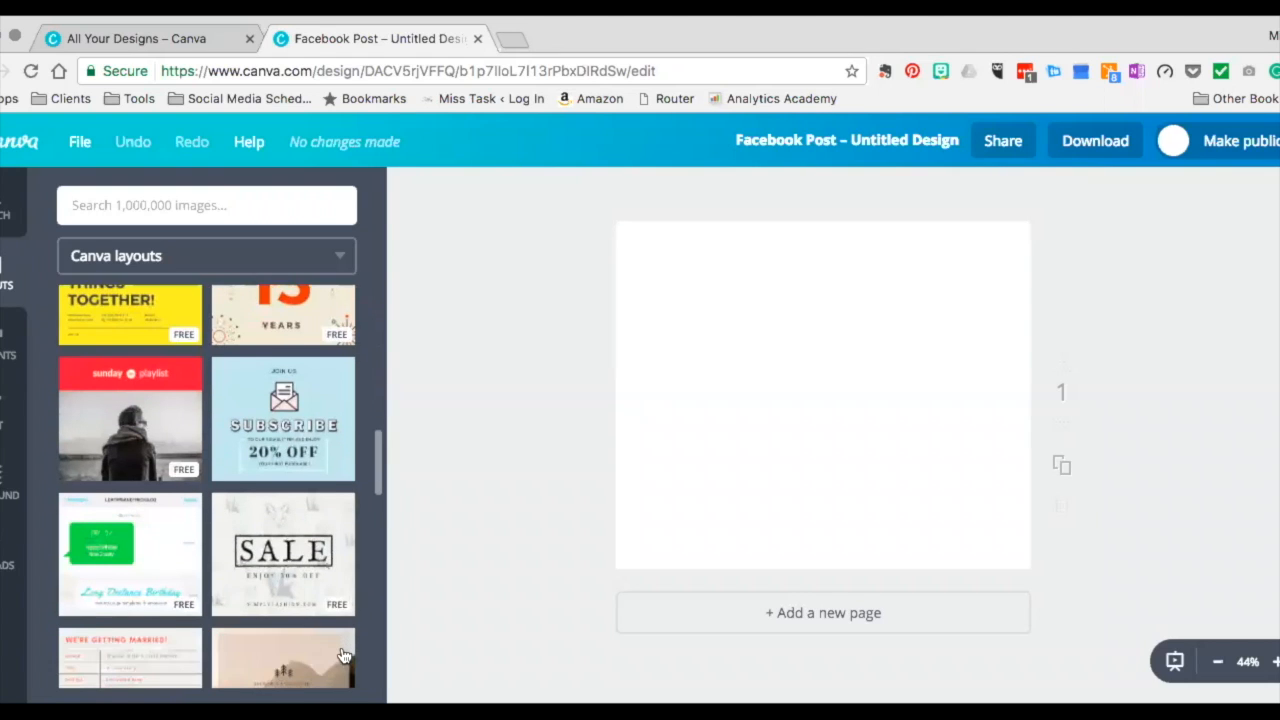
pyautogui.scroll(-2, 342, 654)
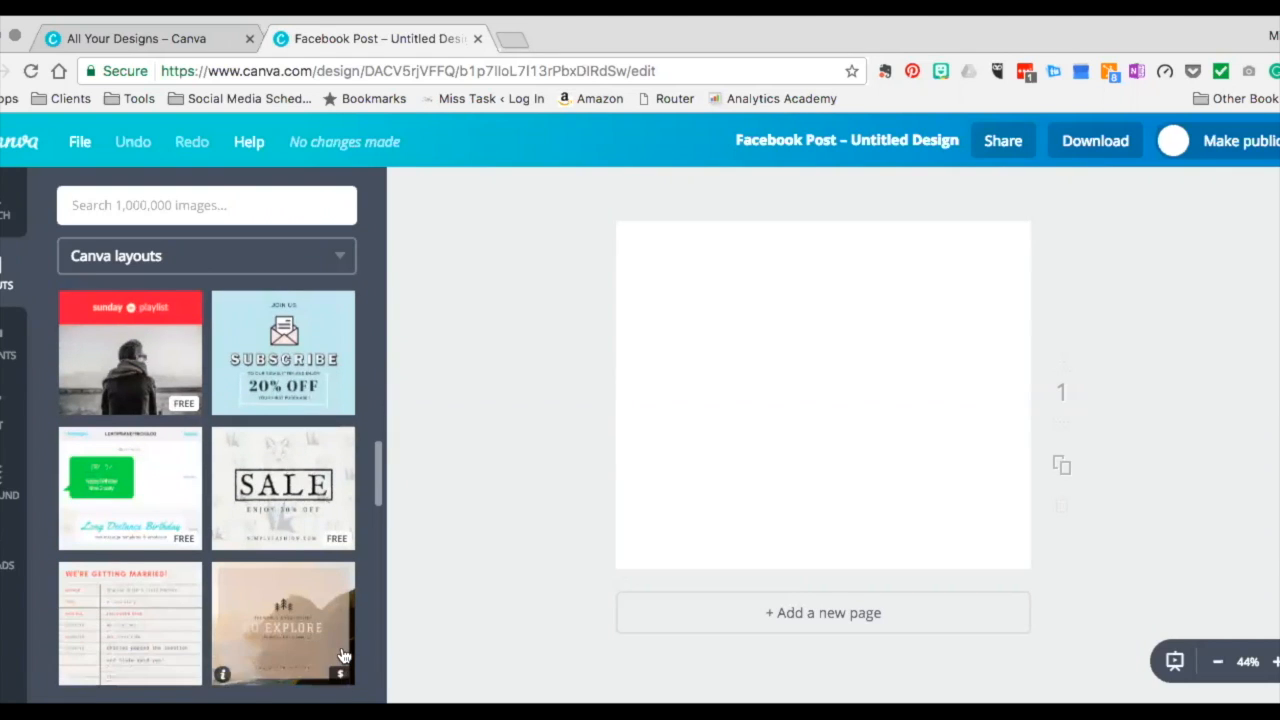
pyautogui.scroll(-2, 342, 654)
pyautogui.scroll(-2, 342, 654)
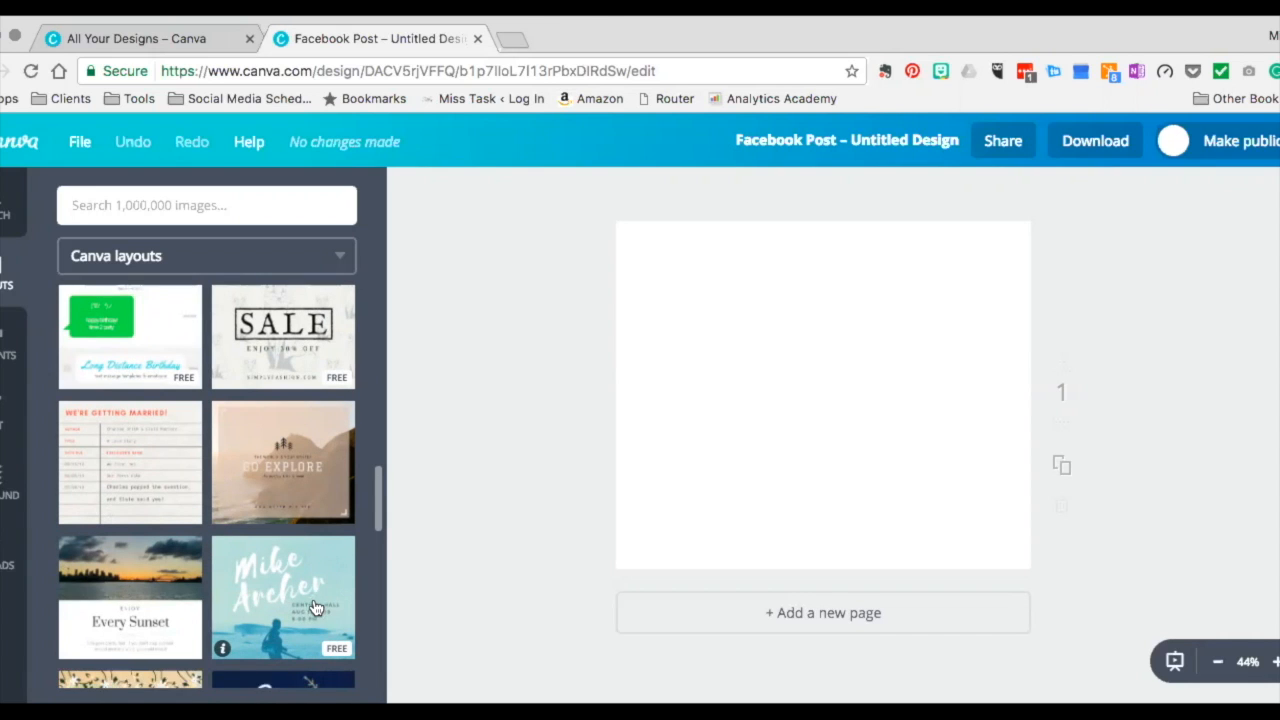
pyautogui.scroll(-3, 315, 607)
pyautogui.scroll(-5, 315, 607)
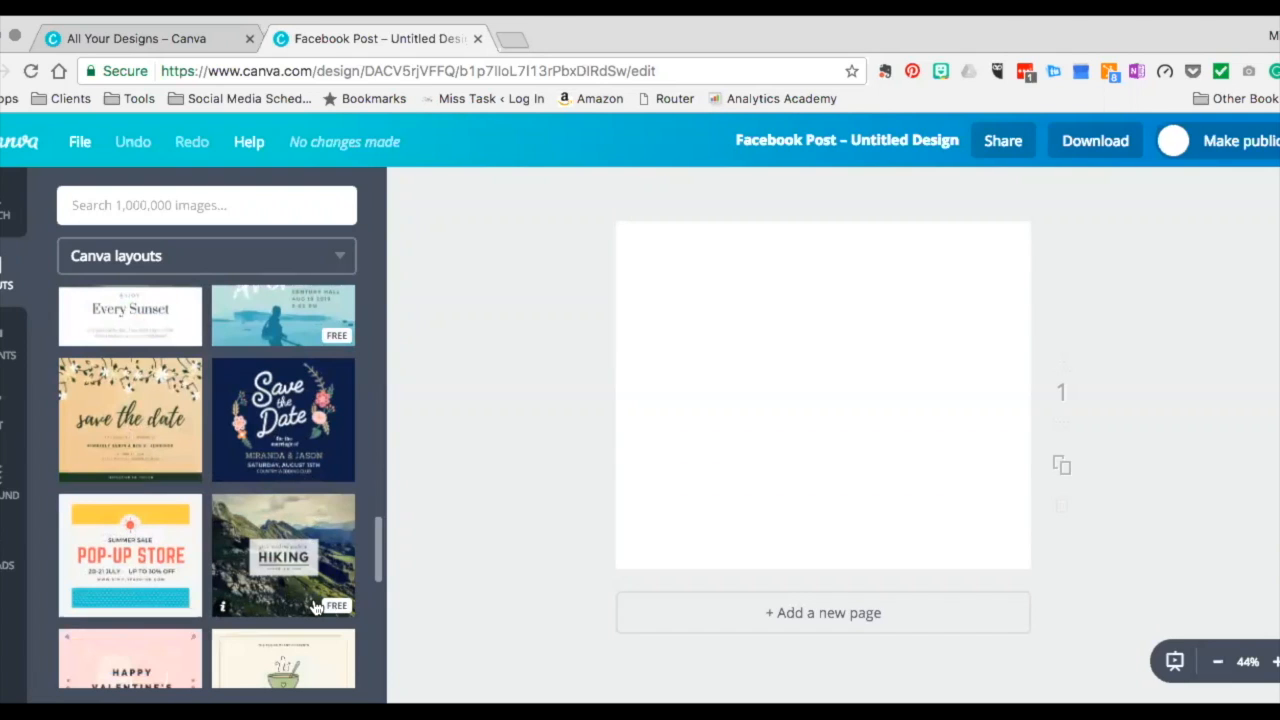
pyautogui.scroll(-2, 315, 607)
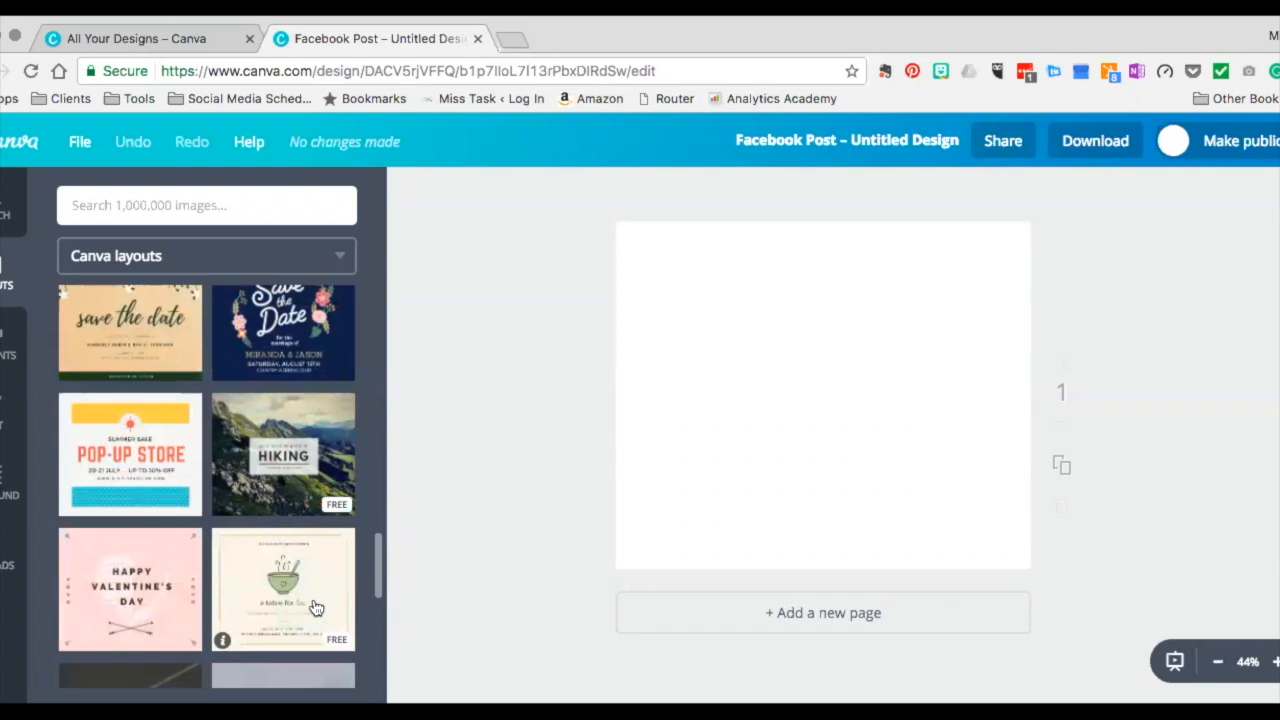
pyautogui.scroll(-1, 315, 605)
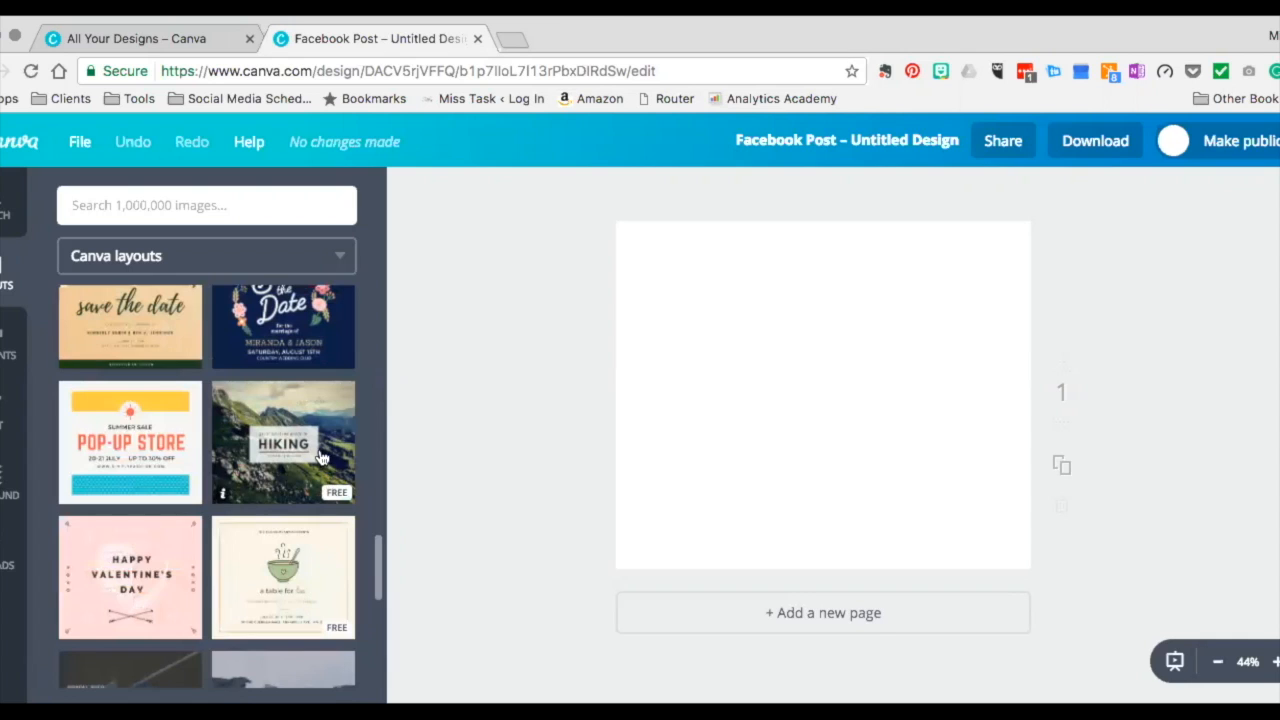
pyautogui.click(328, 456)
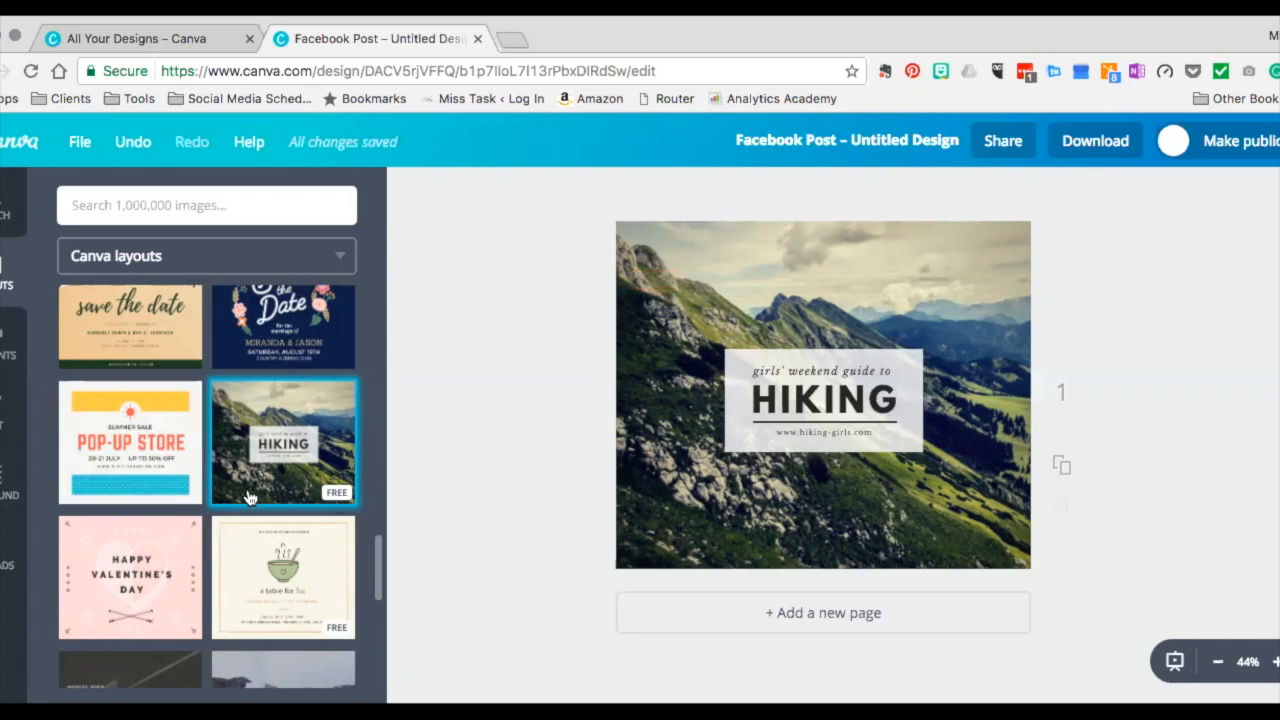
# - Upload the photo DSCN2381.JPG from the DCIM/105NIKON folder on the NIKON device to the image uploads
pyautogui.click(3, 558)
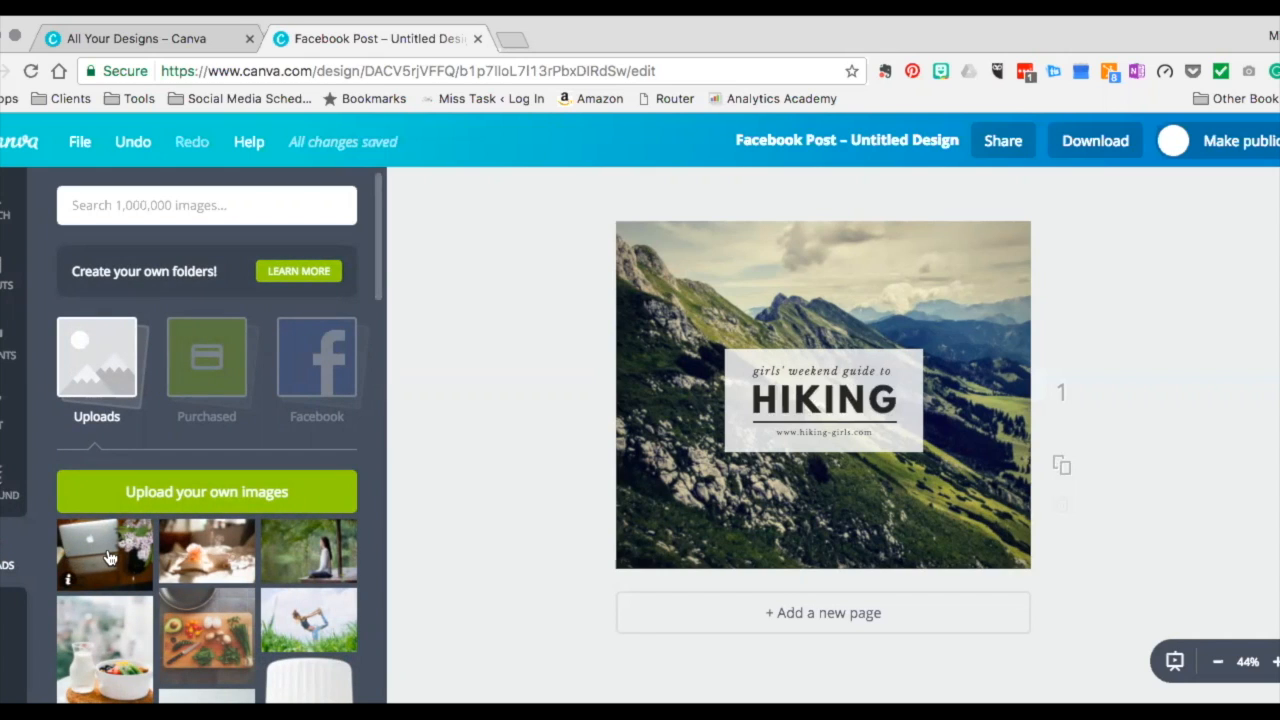
pyautogui.click(196, 502)
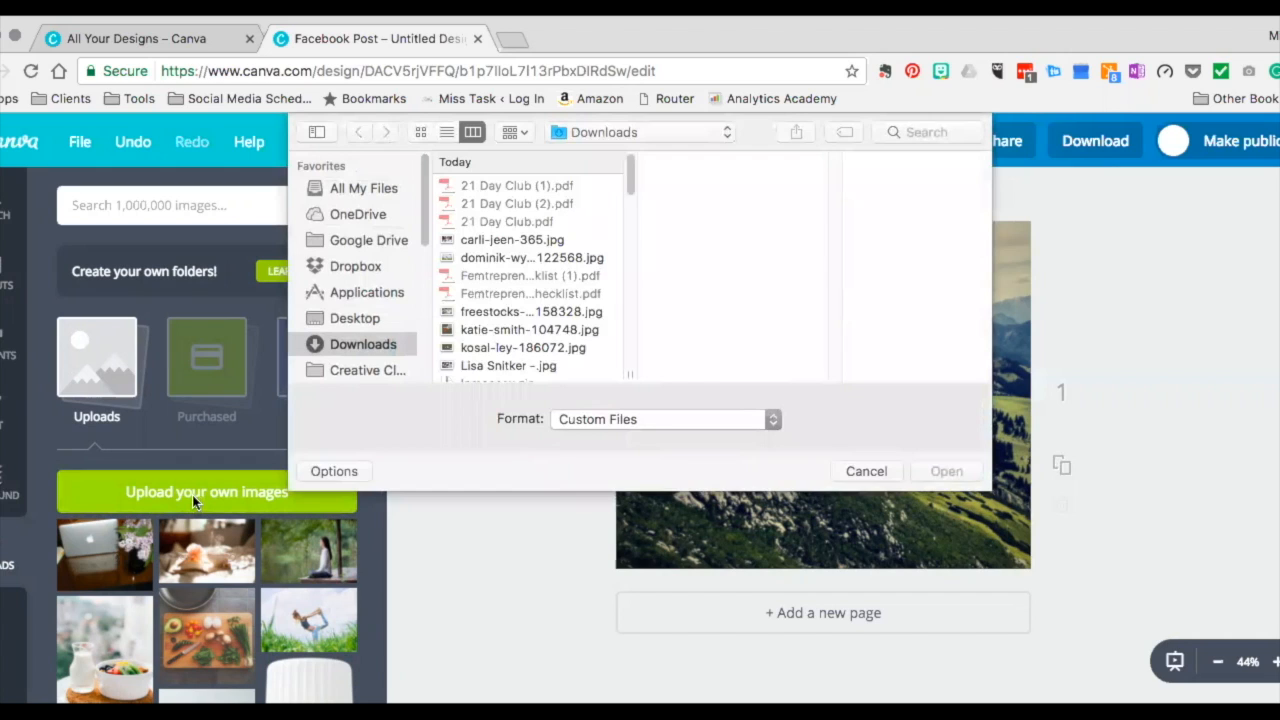
pyautogui.scroll(-3, 385, 358)
pyautogui.scroll(-5, 385, 358)
pyautogui.click(363, 316)
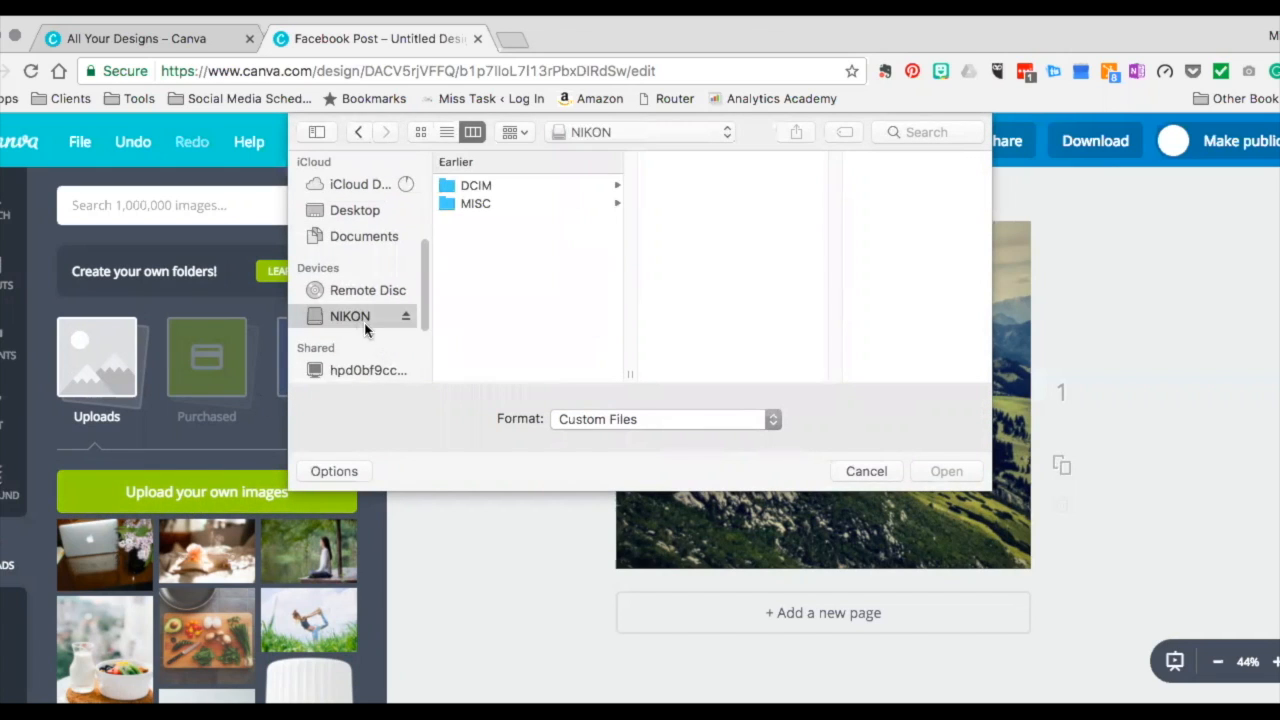
pyautogui.click(522, 187)
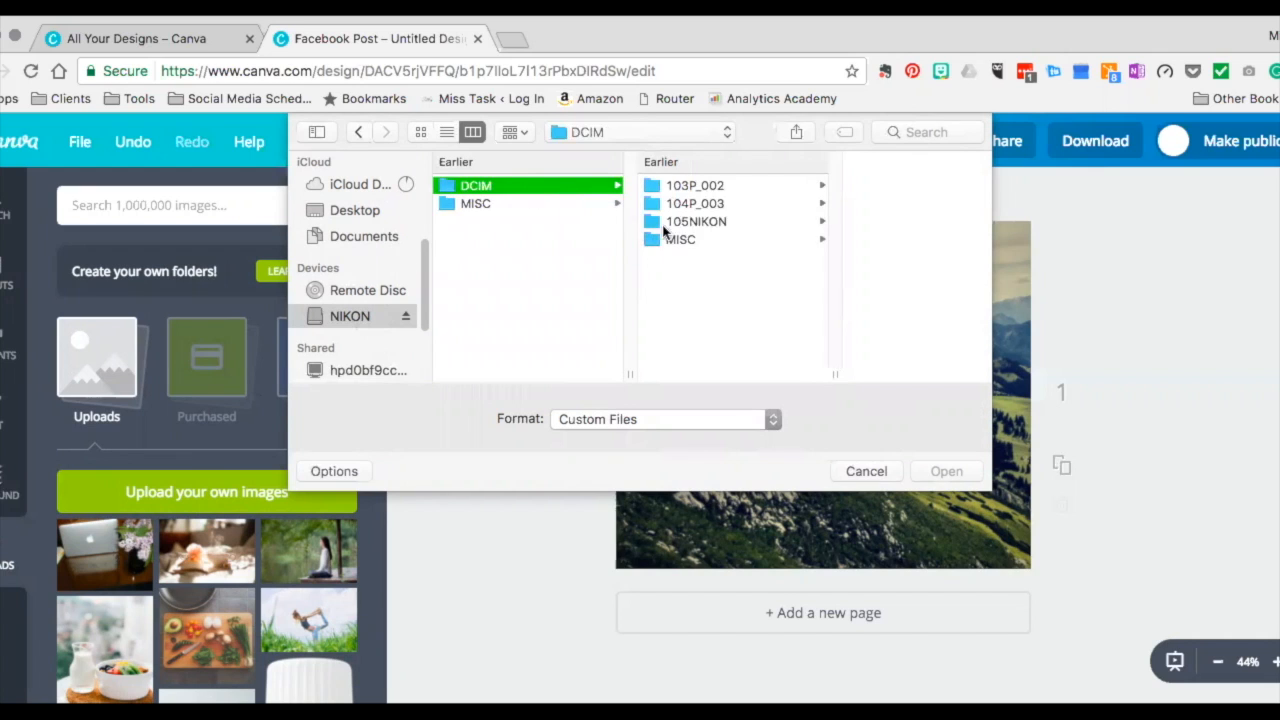
pyautogui.click(704, 227)
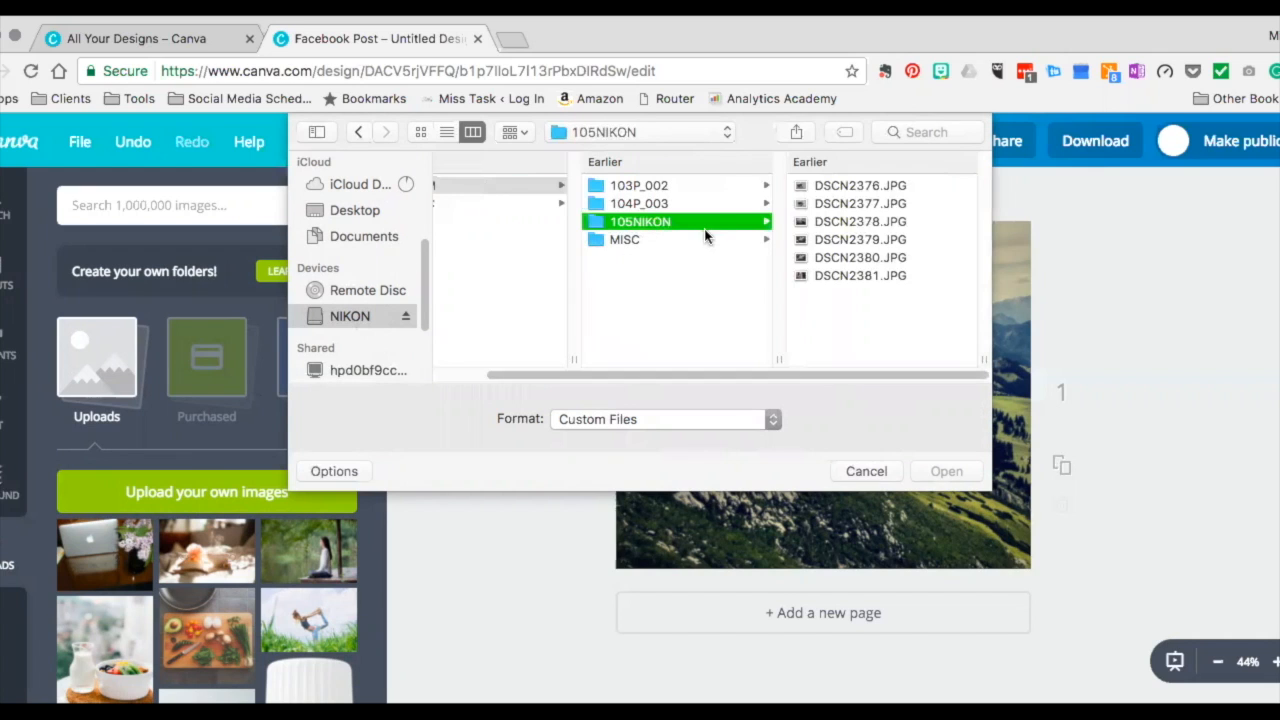
pyautogui.click(846, 259)
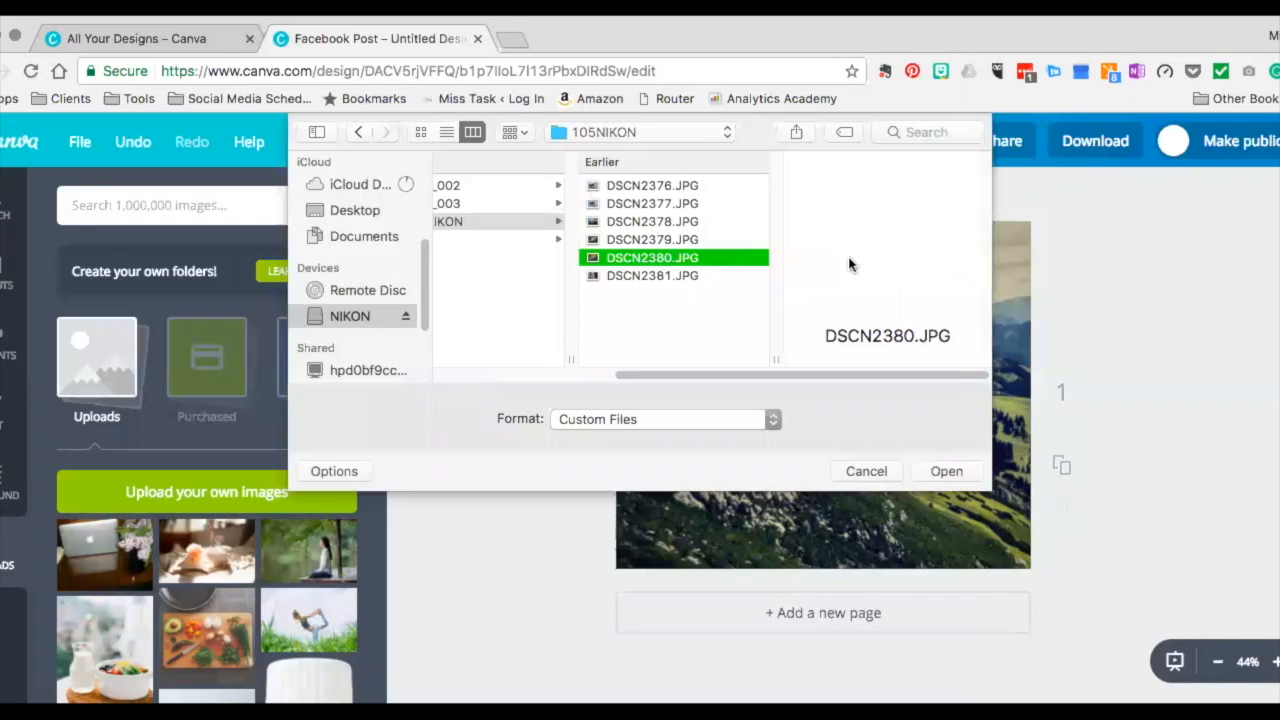
pyautogui.click(655, 277)
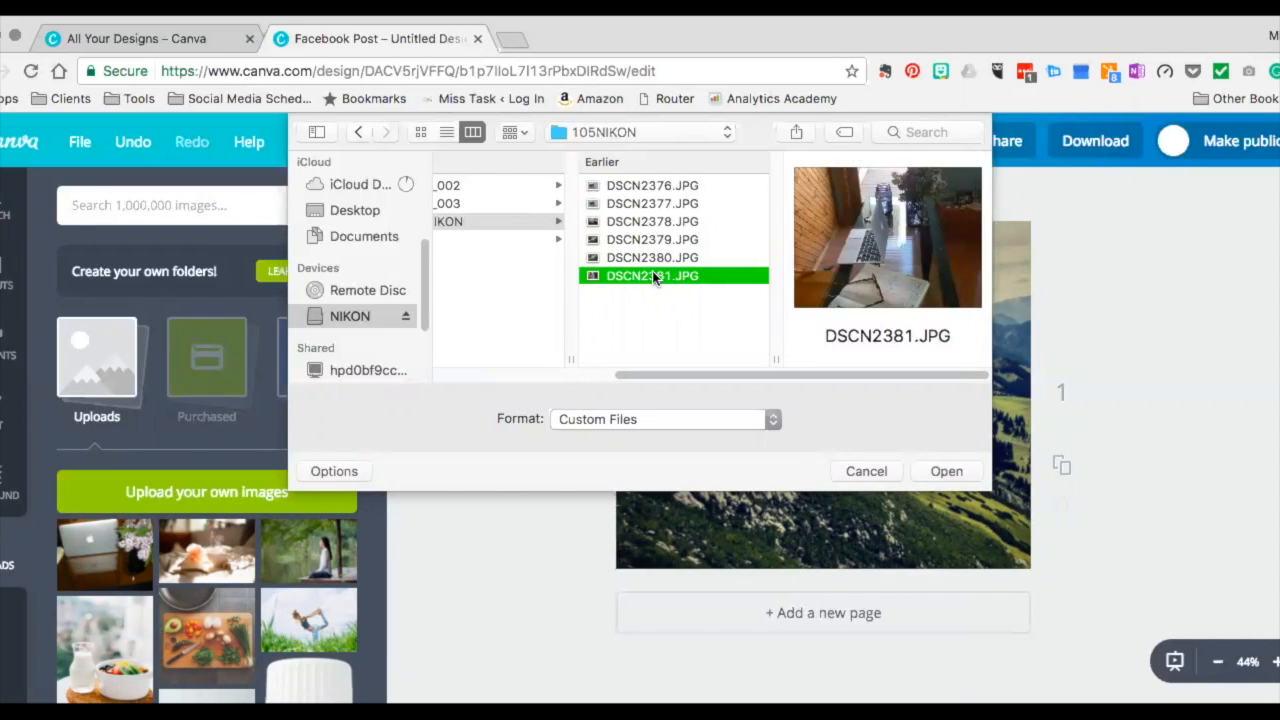
pyautogui.click(948, 467)
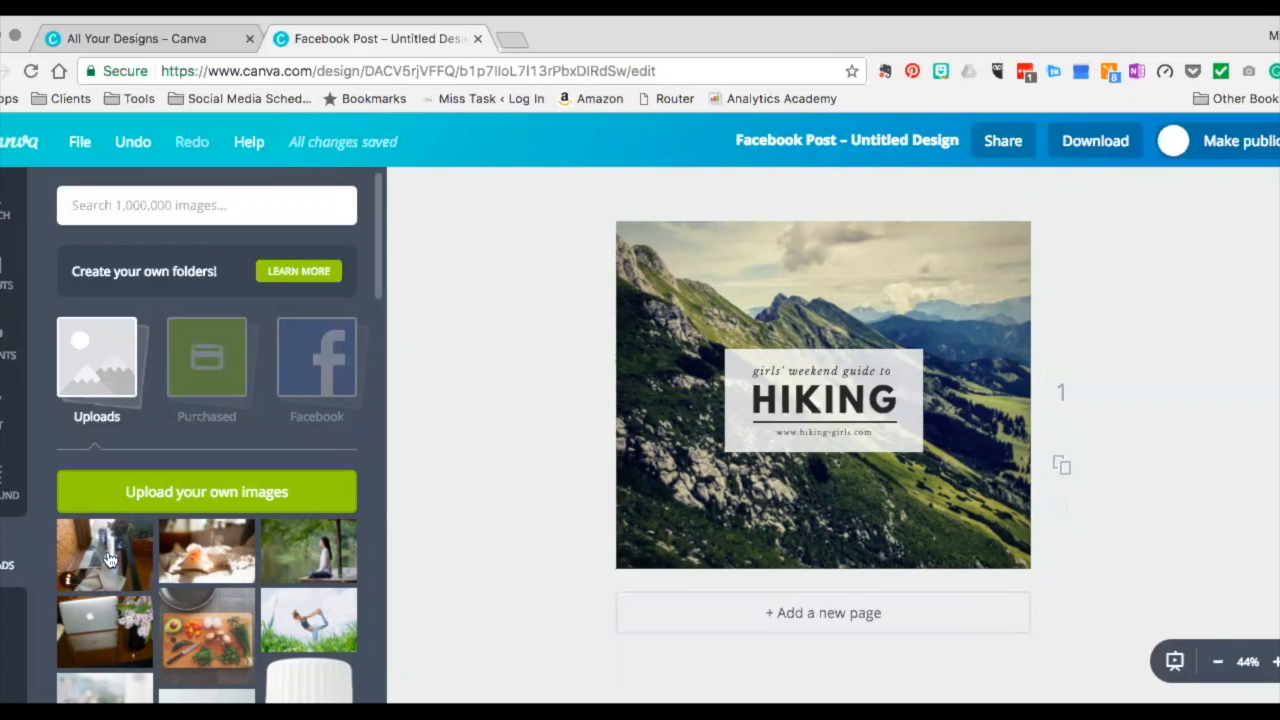
# - Place the uploaded desk photo on the page and make it fill the background in place of the mountain picture
pyautogui.moveTo(108, 558); pyautogui.dragTo(806, 391)
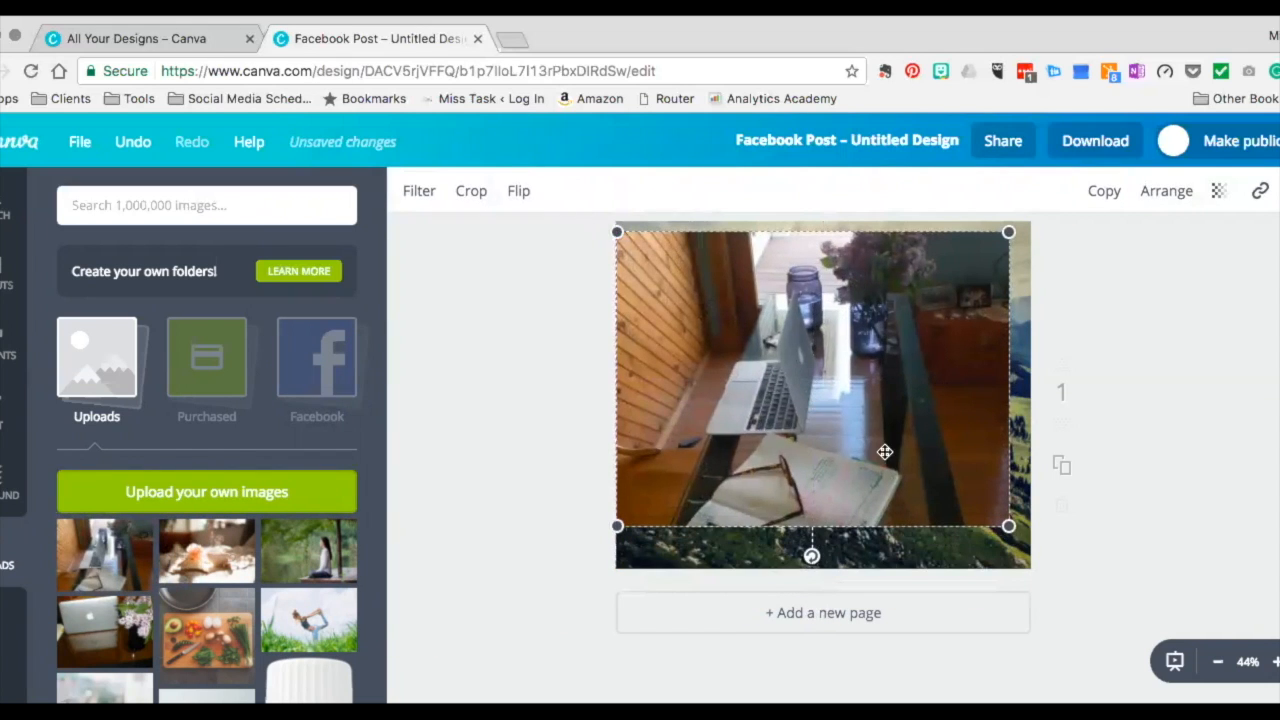
pyautogui.click(967, 552)
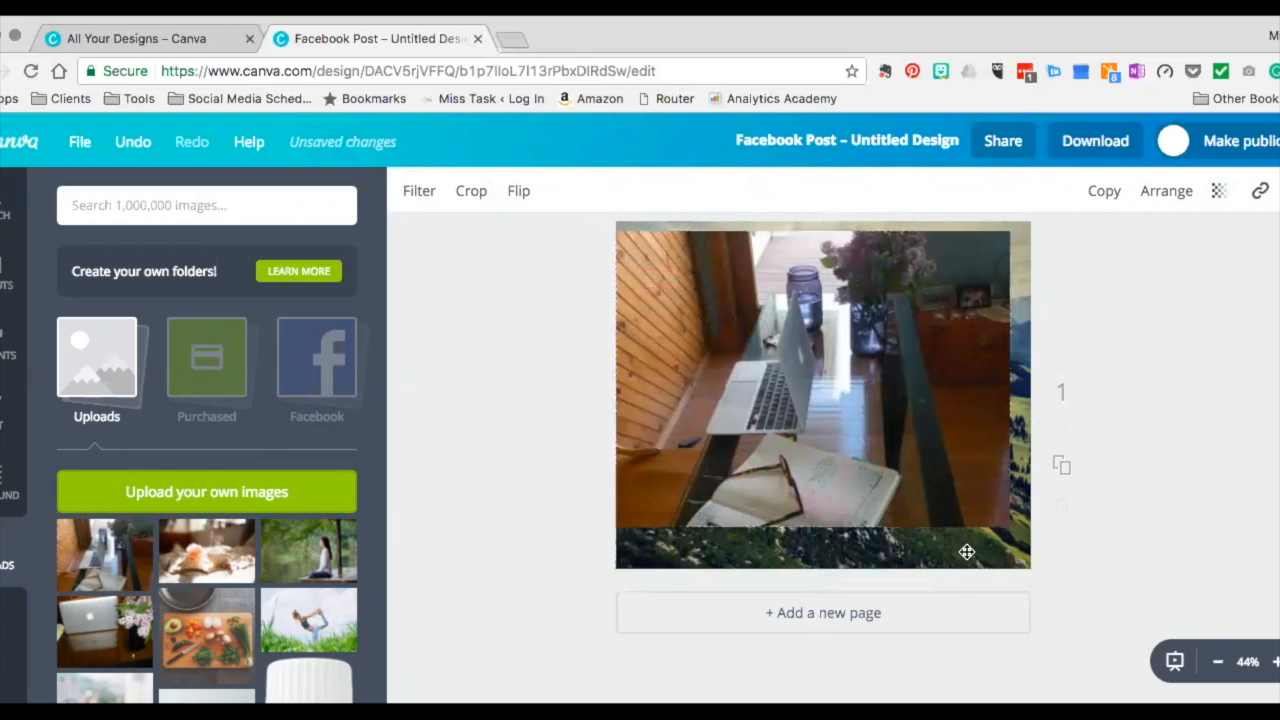
pyautogui.moveTo(943, 463); pyautogui.dragTo(903, 486)
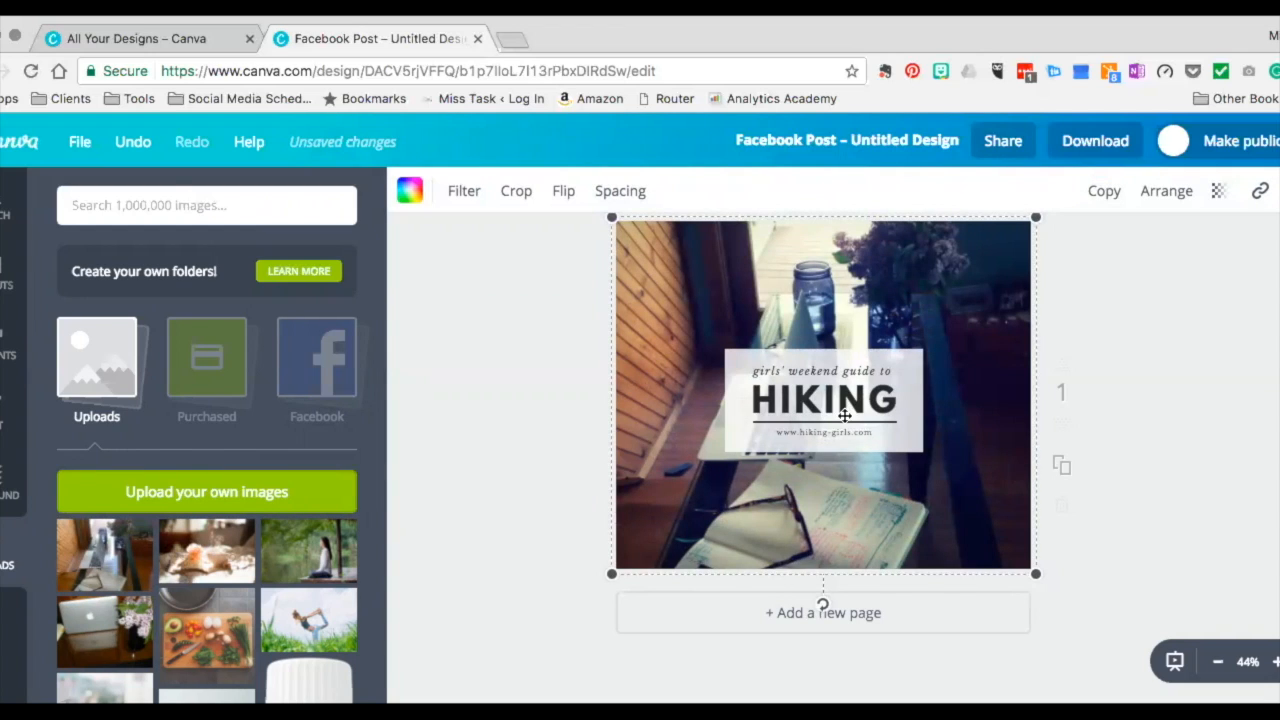
pyautogui.click(904, 412)
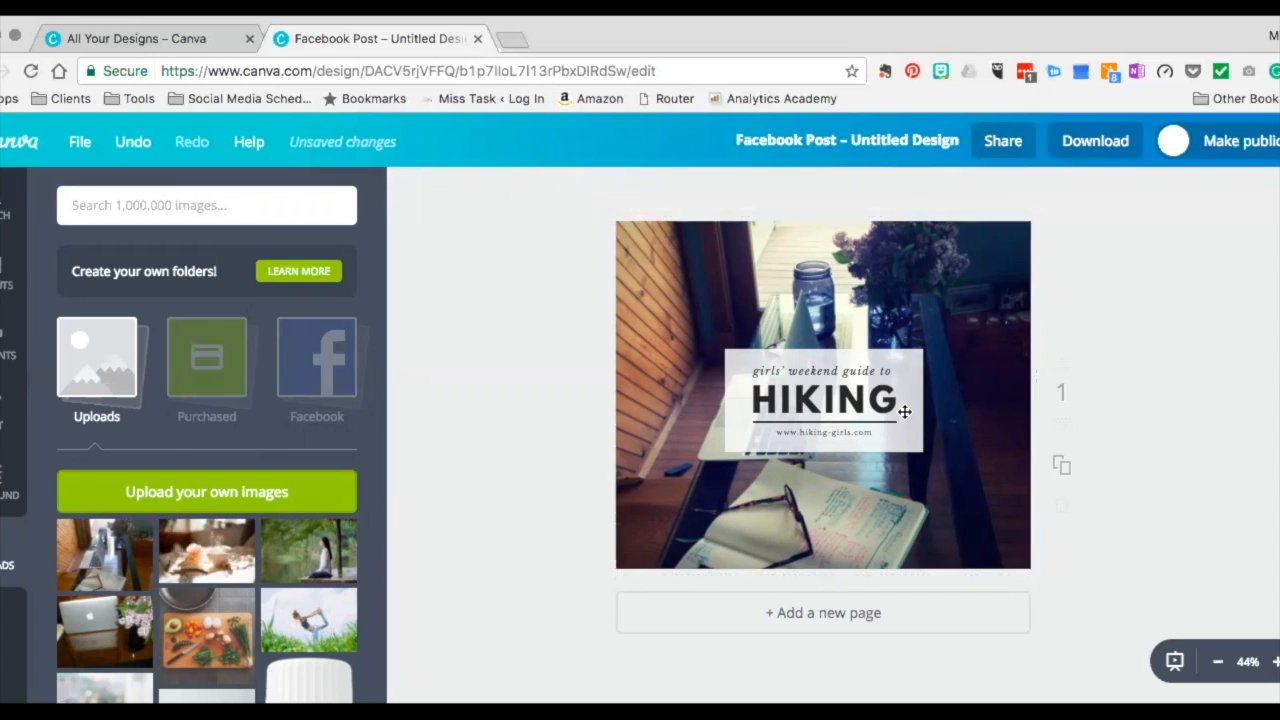
# - Recolour the box behind the HIKING text, trying the turquoise brand colour and settling on custom colour code fdf1fe
pyautogui.click(904, 412)
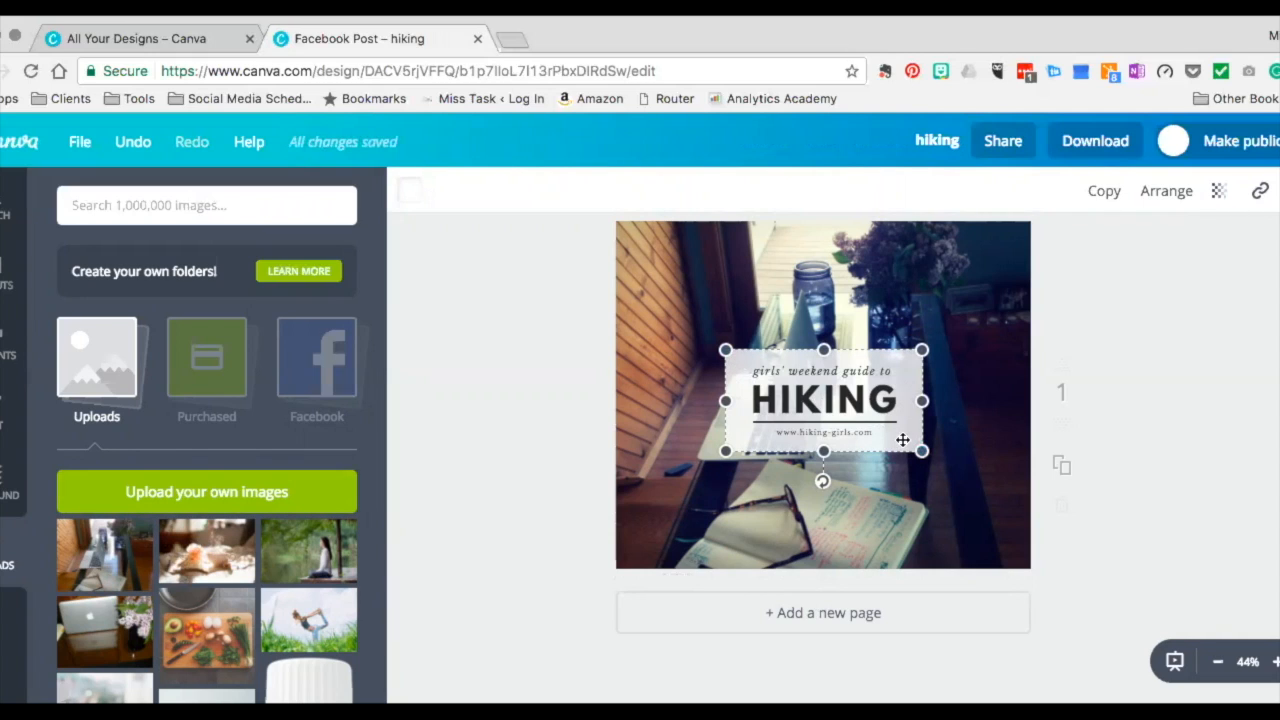
pyautogui.click(419, 201)
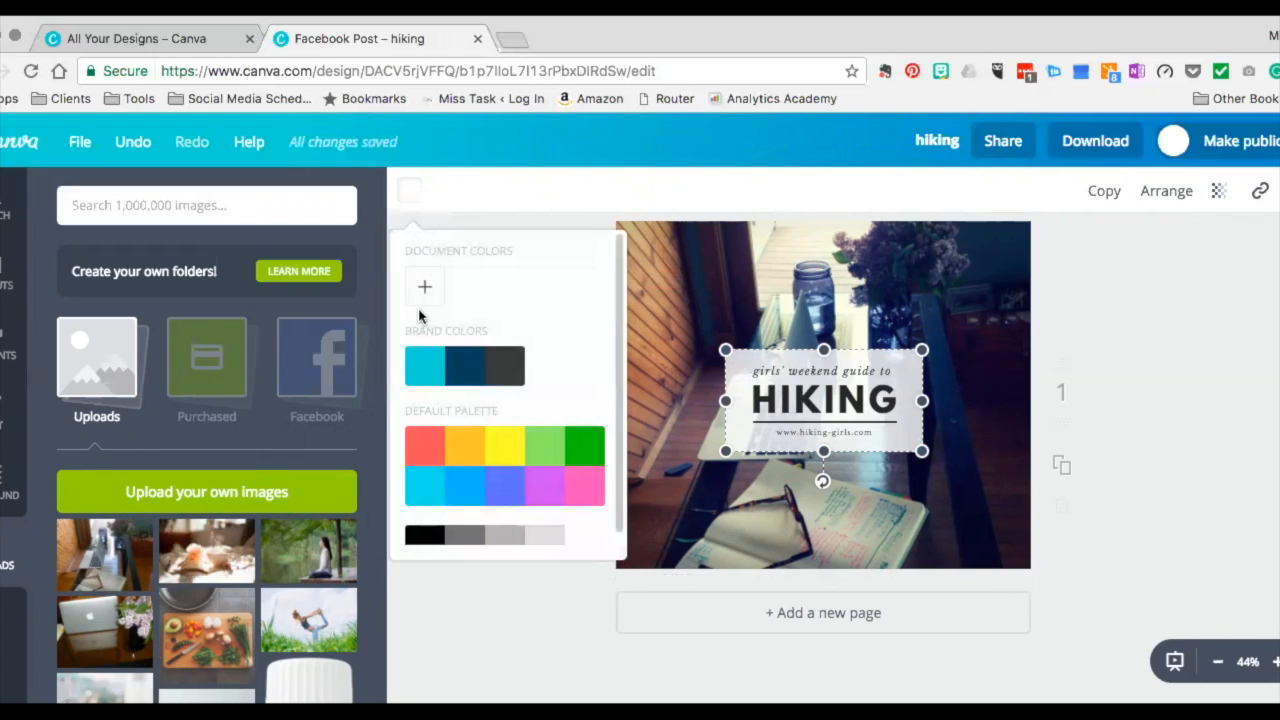
pyautogui.click(425, 375)
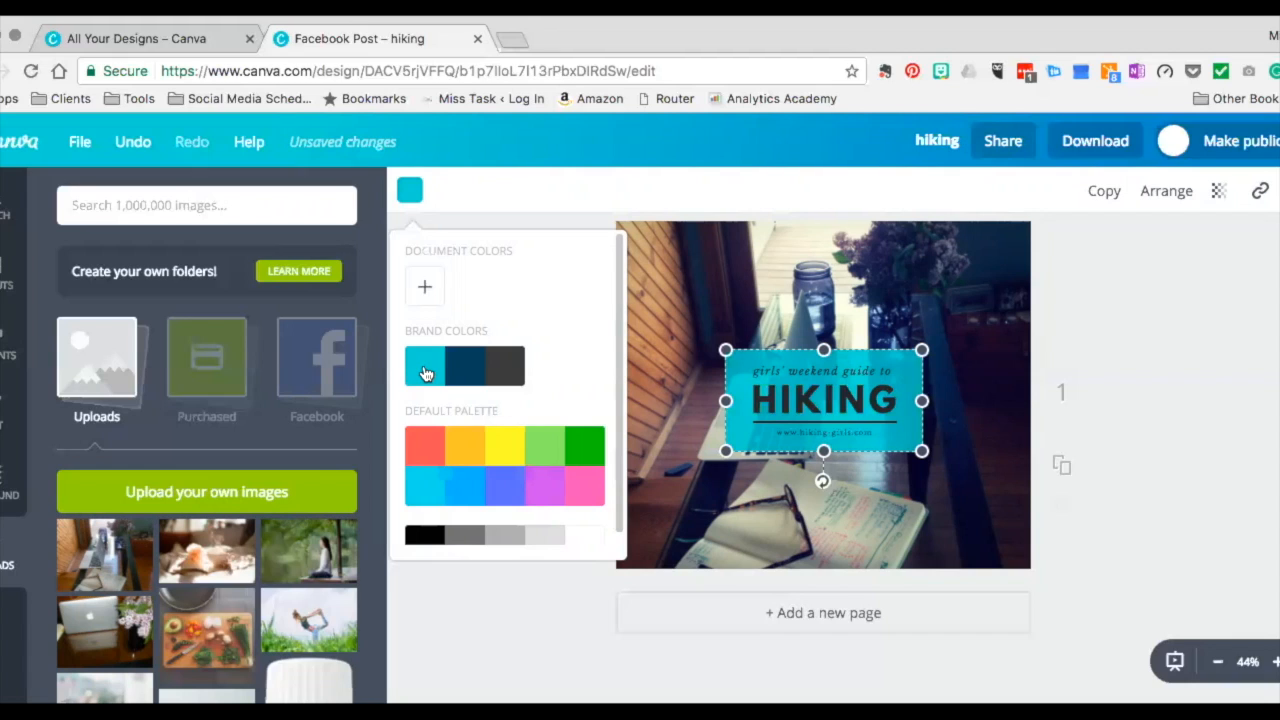
pyautogui.click(426, 289)
pyautogui.click(578, 556)
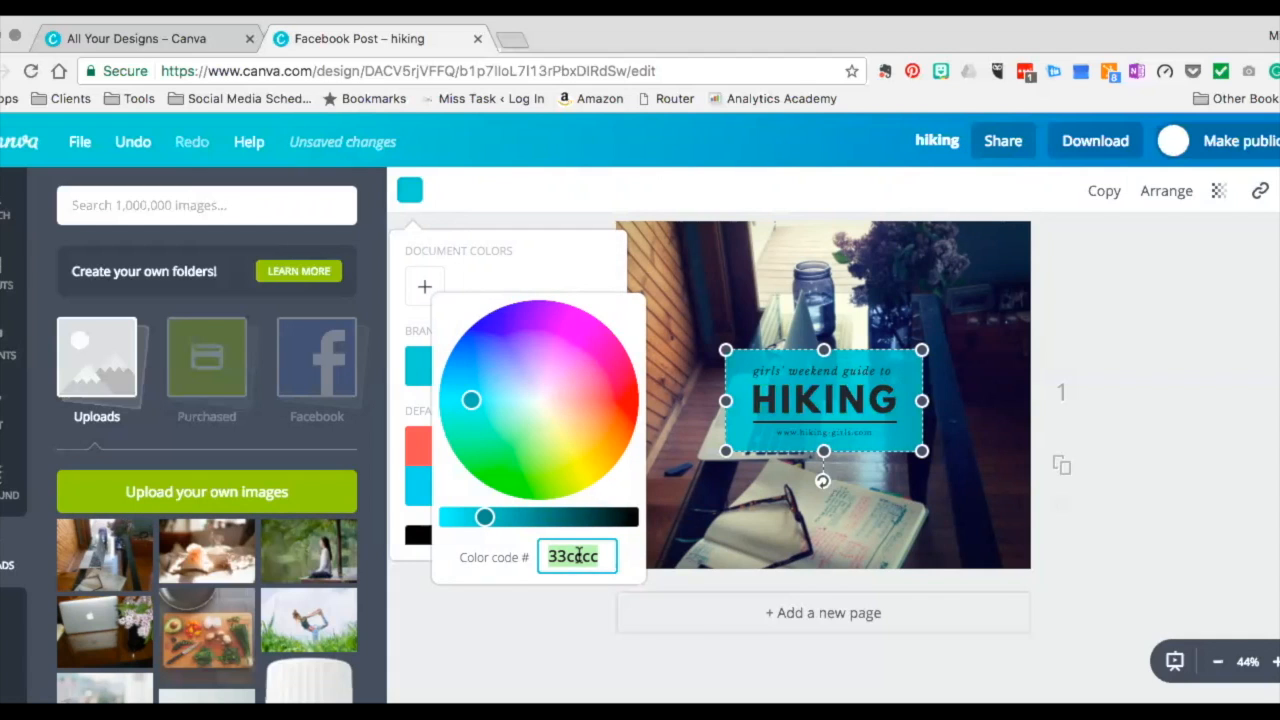
pyautogui.write('f')
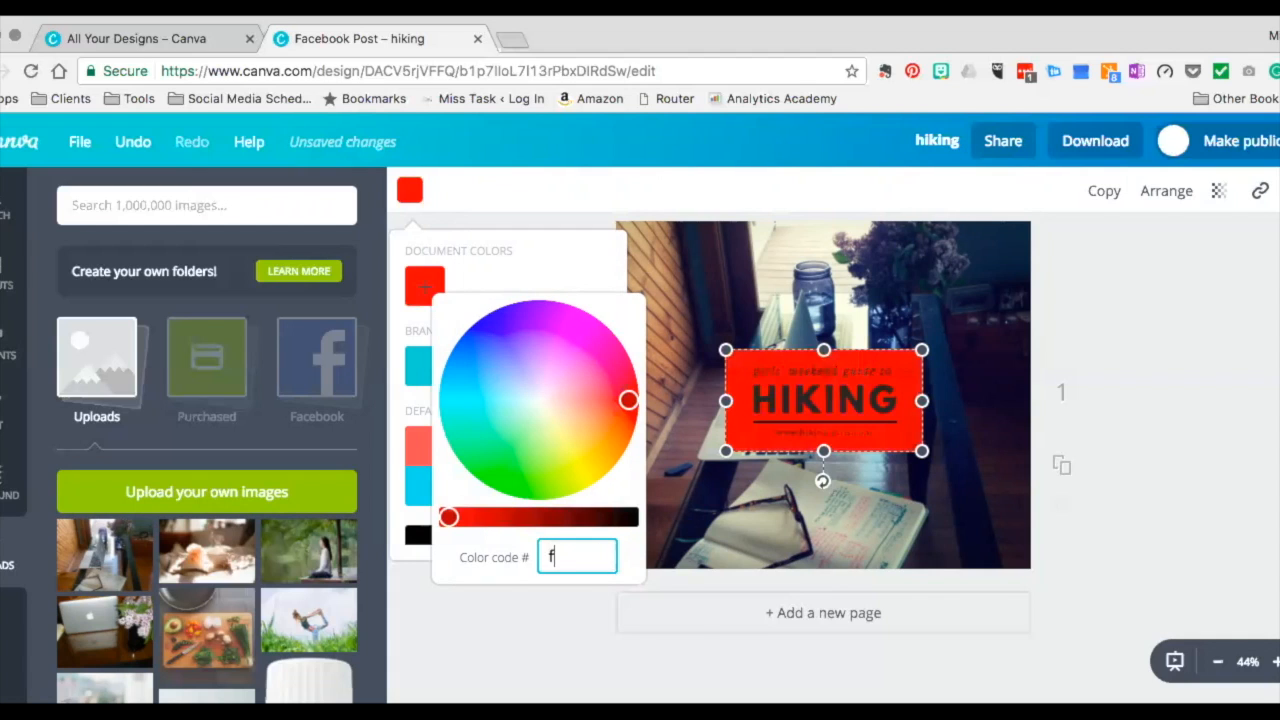
pyautogui.write('df1fe')
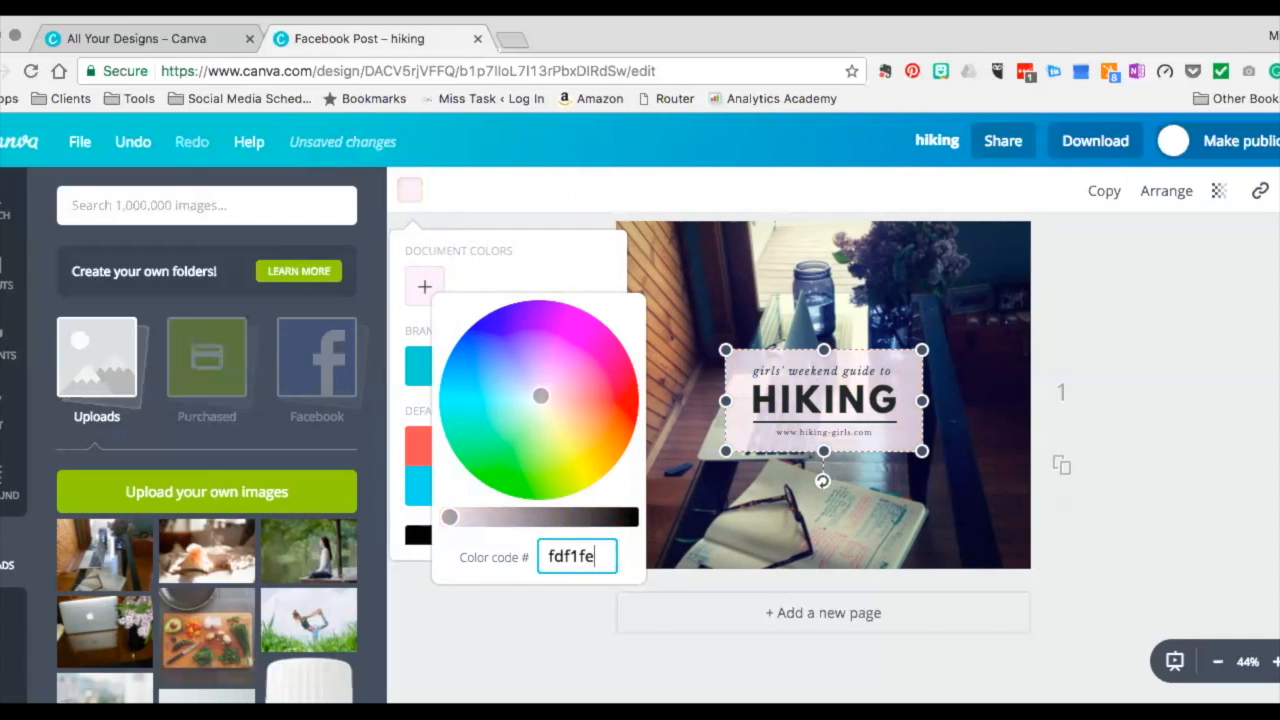
pyautogui.press('Return')
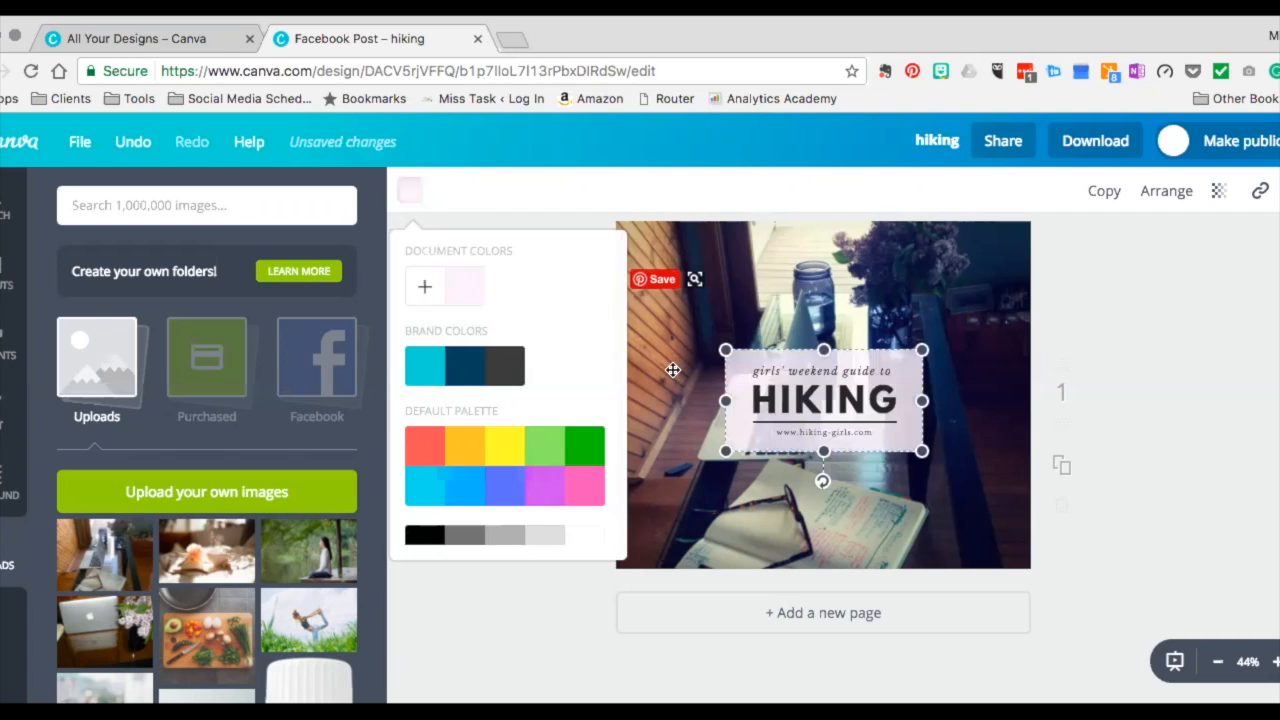
pyautogui.click(1009, 299)
# - Set the transparency of the HIKING heading text to 89
pyautogui.click(862, 400)
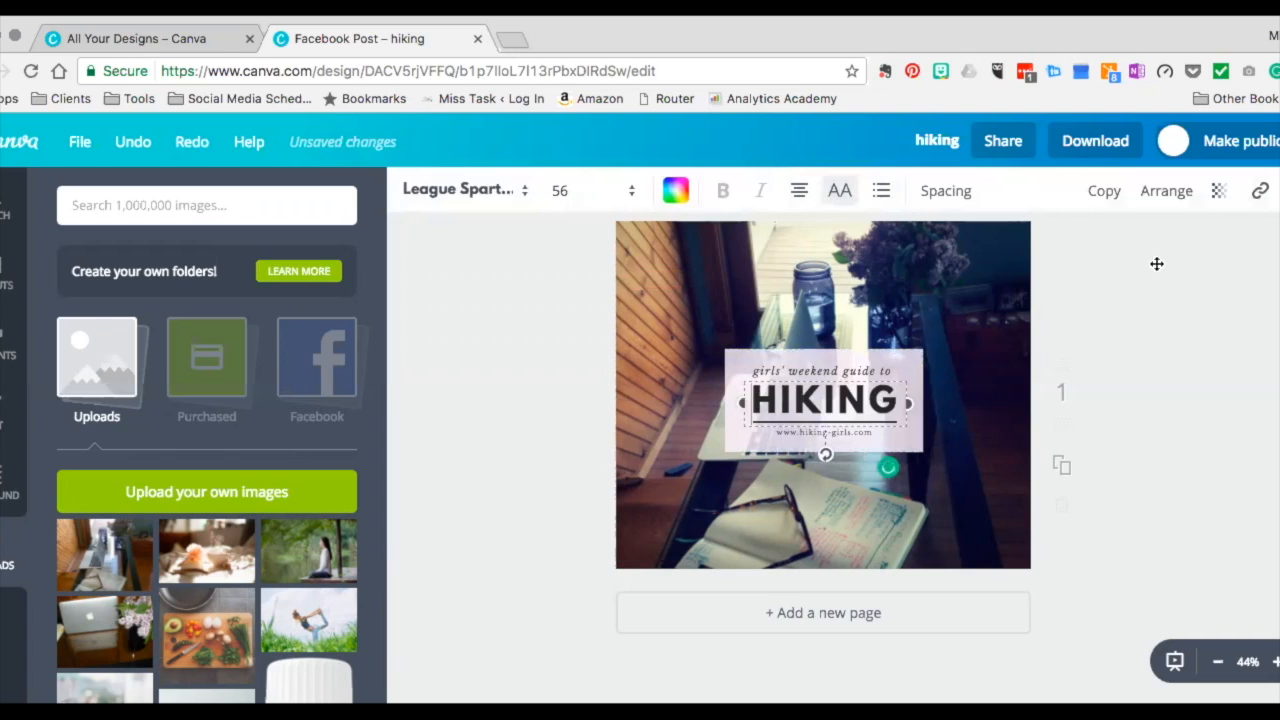
pyautogui.click(1218, 191)
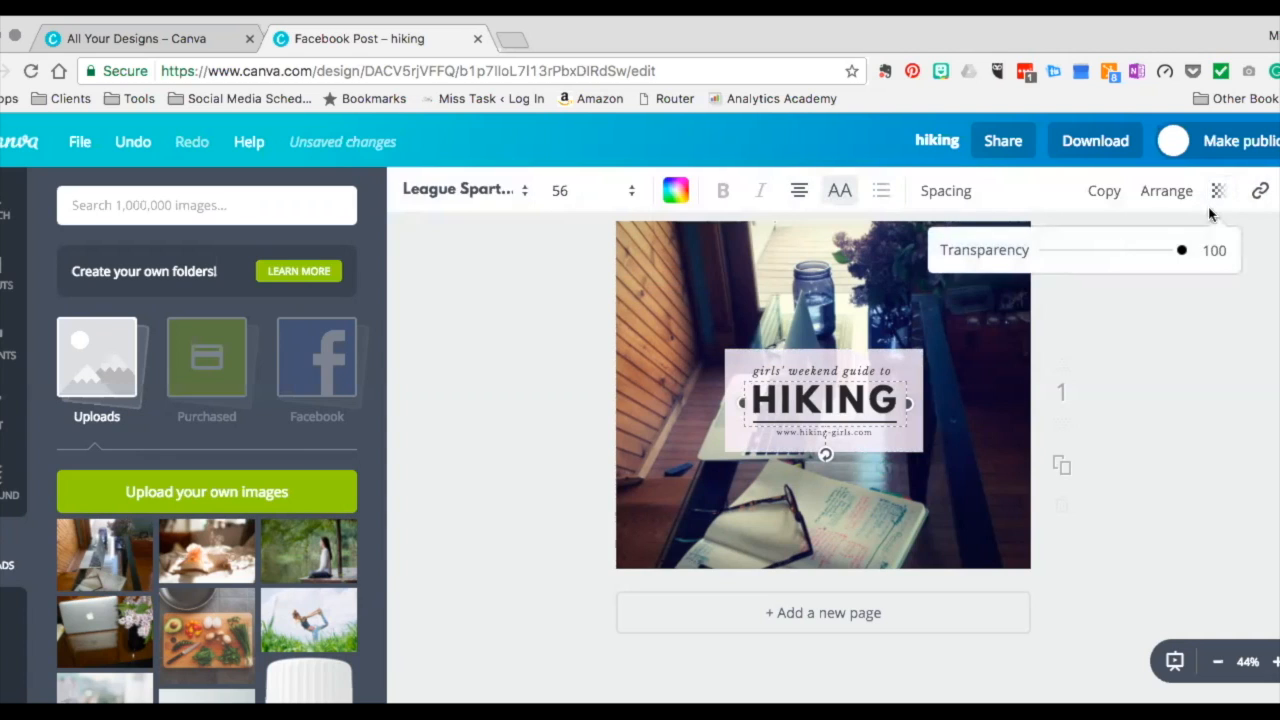
pyautogui.moveTo(1182, 252); pyautogui.dragTo(1166, 250)
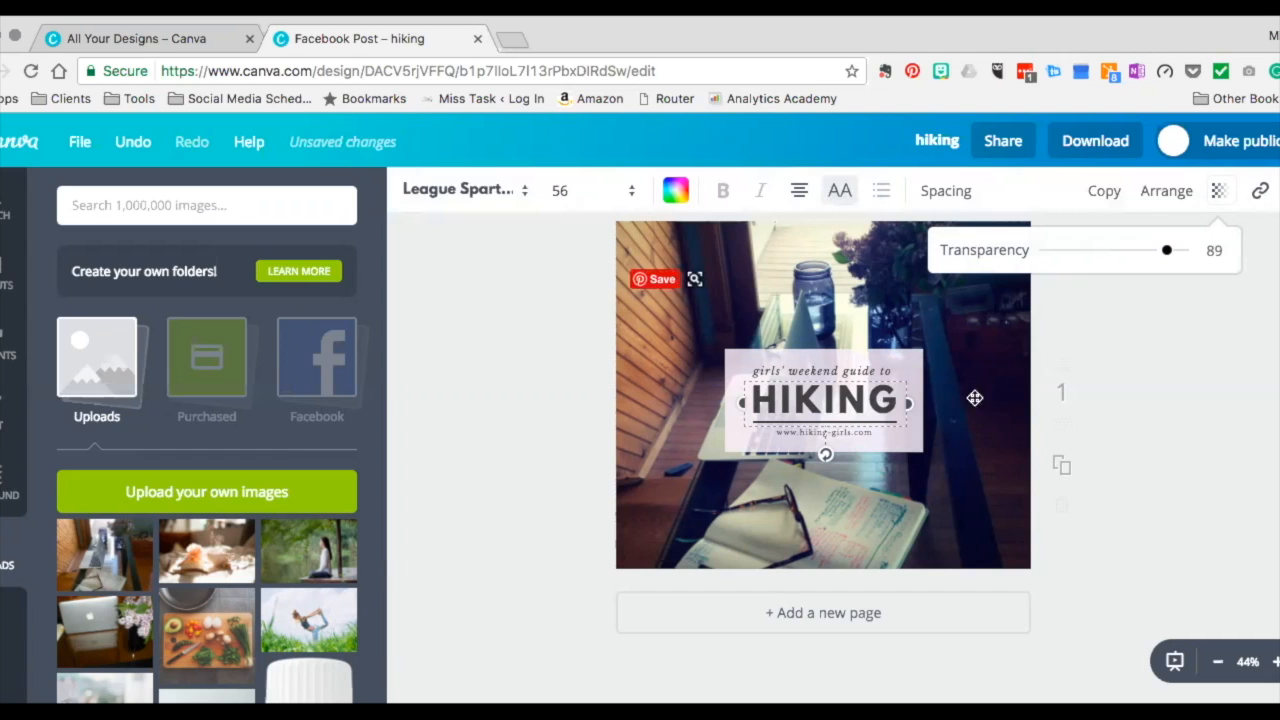
pyautogui.click(906, 447)
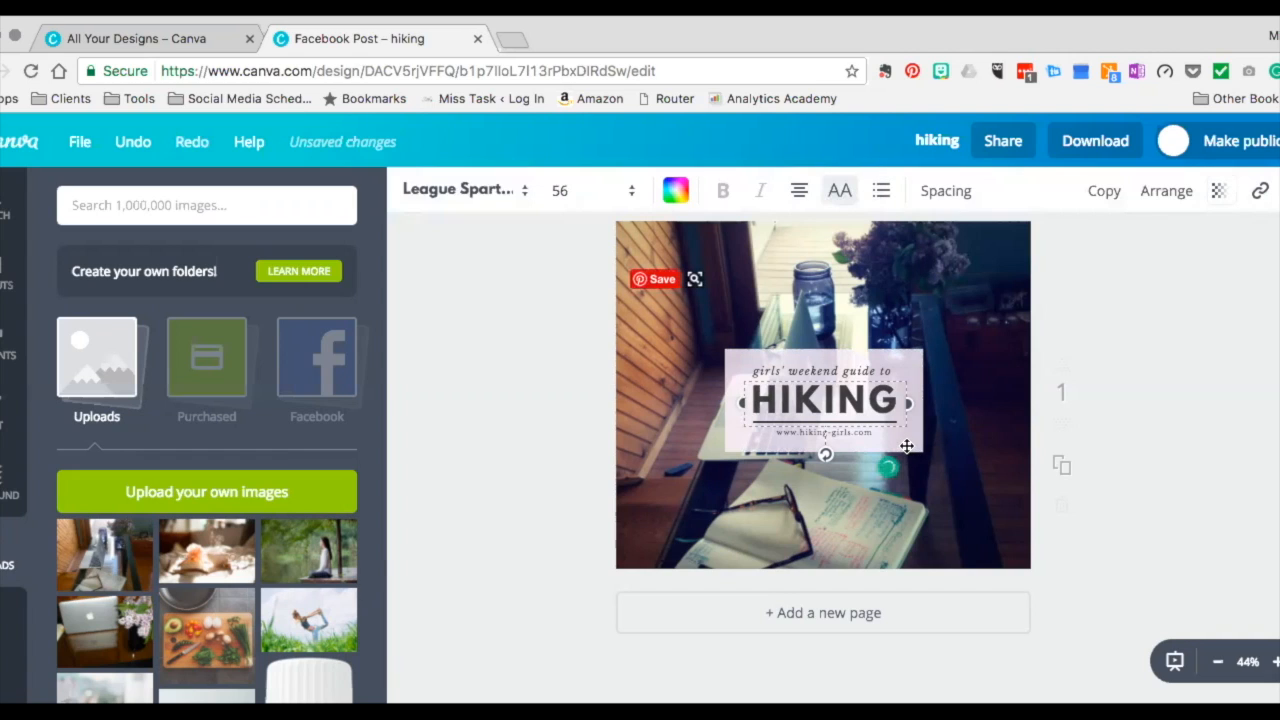
# - Set the transparency of the box behind the HIKING text to 56
pyautogui.click(980, 455)
pyautogui.click(912, 407)
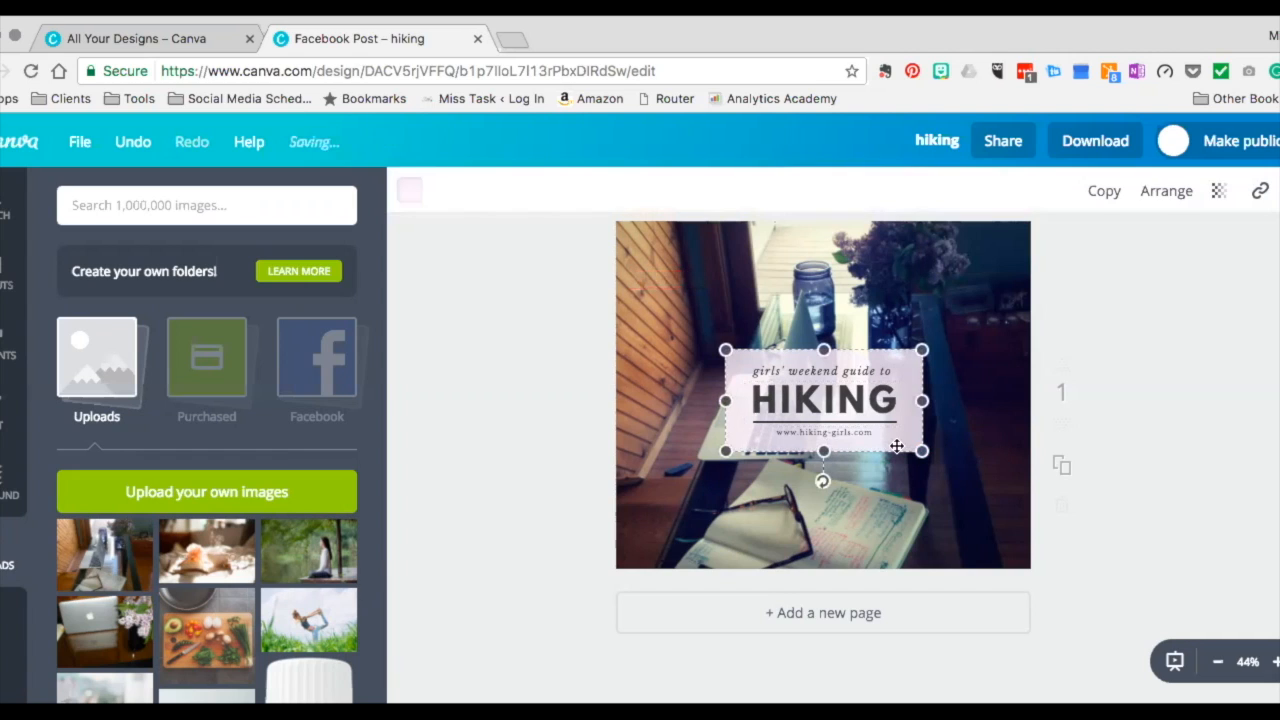
pyautogui.click(1218, 192)
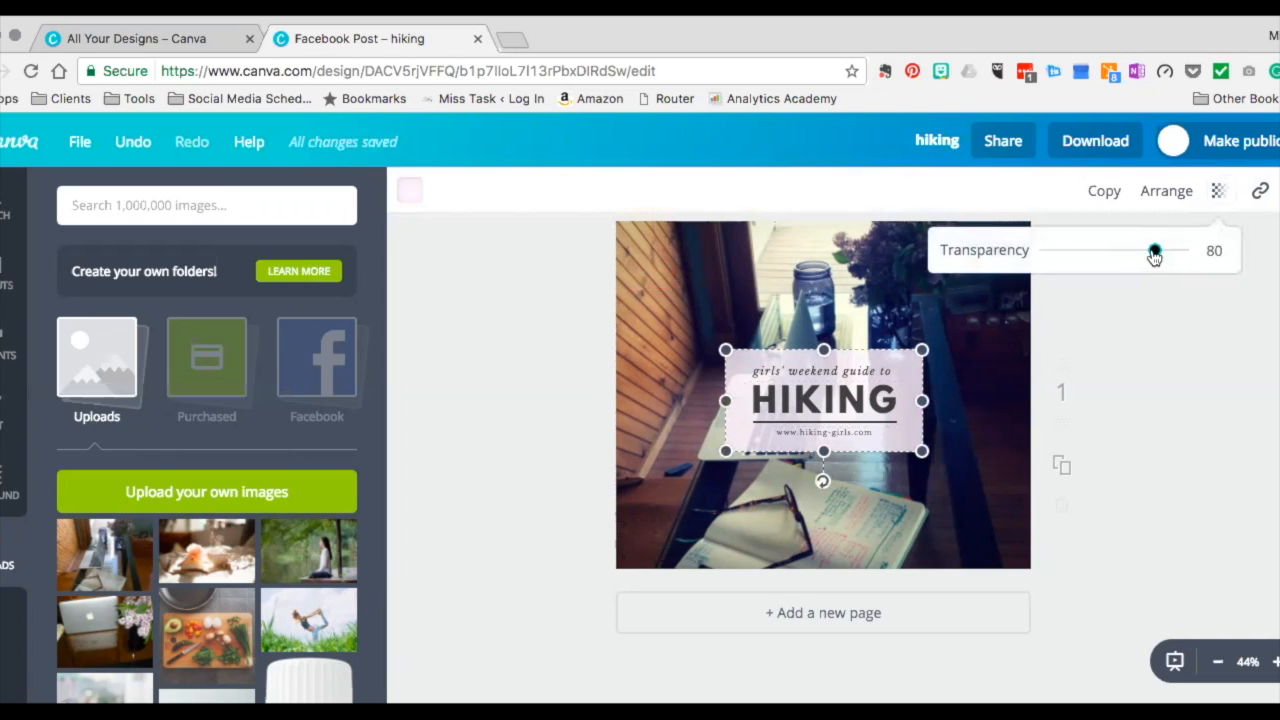
pyautogui.moveTo(1155, 256); pyautogui.dragTo(1124, 255)
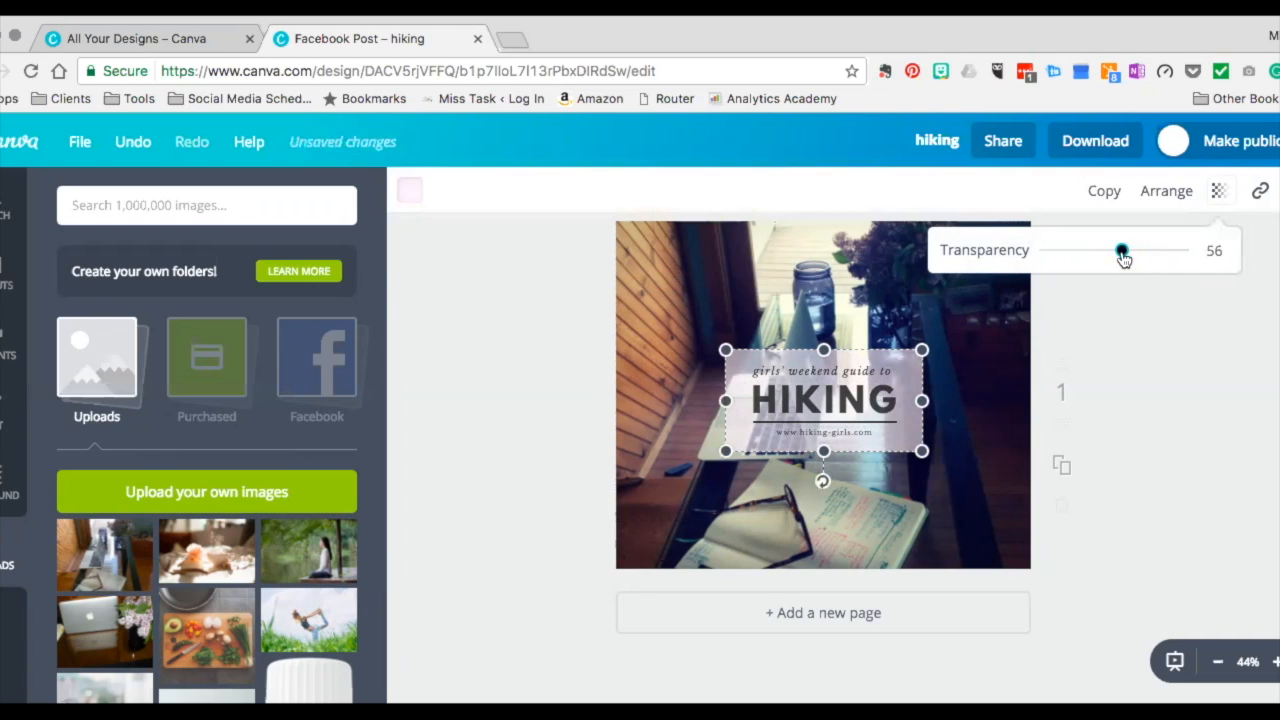
# - Enlarge the translucent box on all sides around the text and centre it on the page
pyautogui.moveTo(921, 451); pyautogui.dragTo(969, 476)
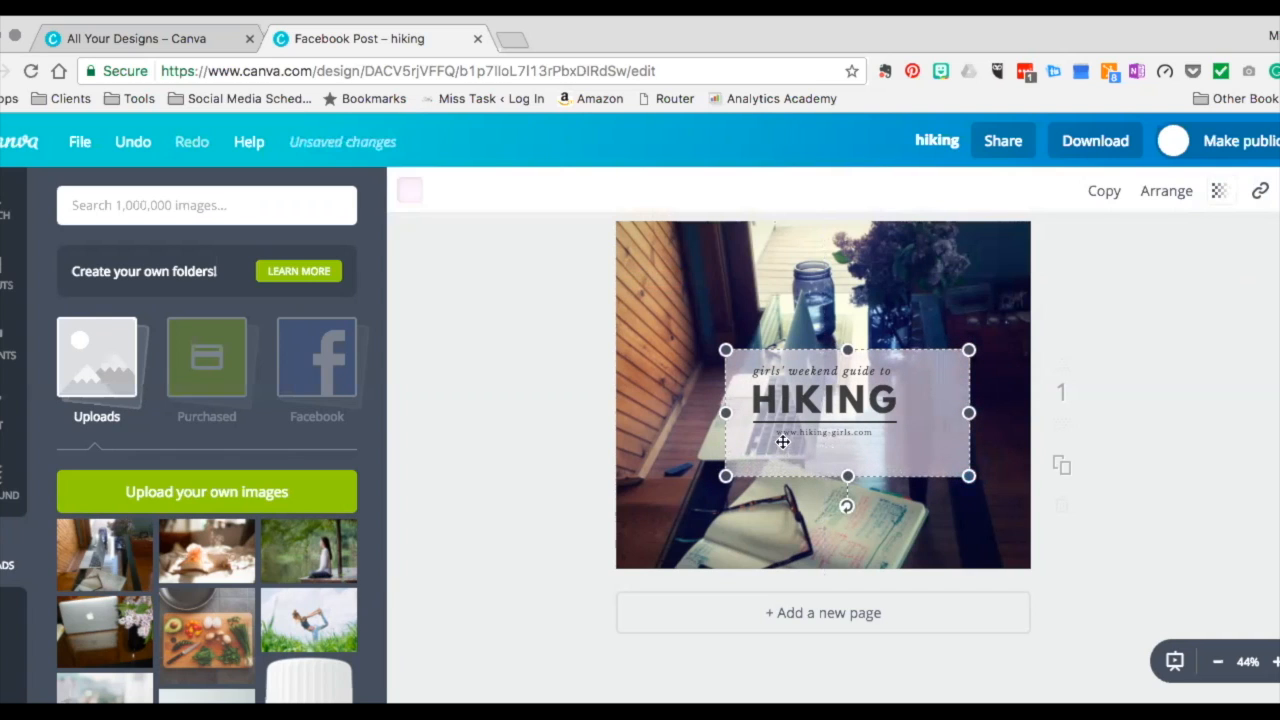
pyautogui.moveTo(726, 477); pyautogui.dragTo(690, 493)
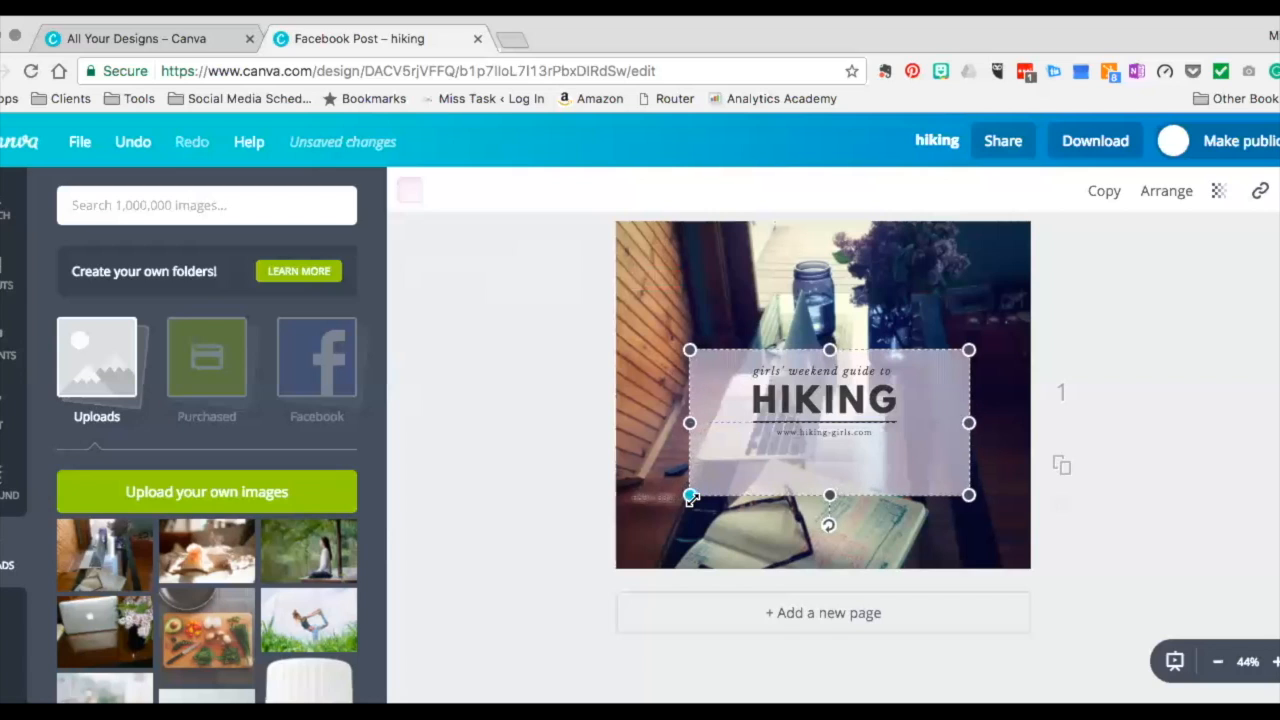
pyautogui.moveTo(690, 350); pyautogui.dragTo(666, 338)
pyautogui.moveTo(751, 432); pyautogui.dragTo(753, 408)
pyautogui.moveTo(850, 463); pyautogui.dragTo(850, 445)
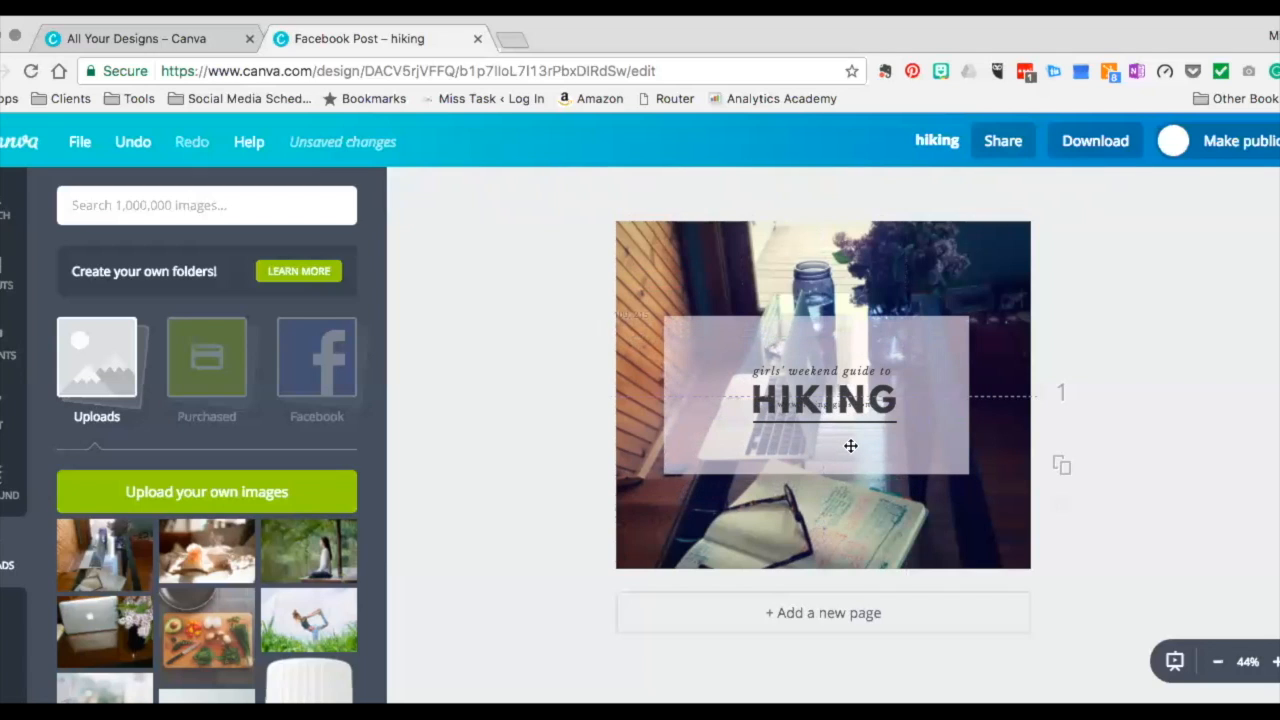
pyautogui.moveTo(850, 446); pyautogui.dragTo(852, 440)
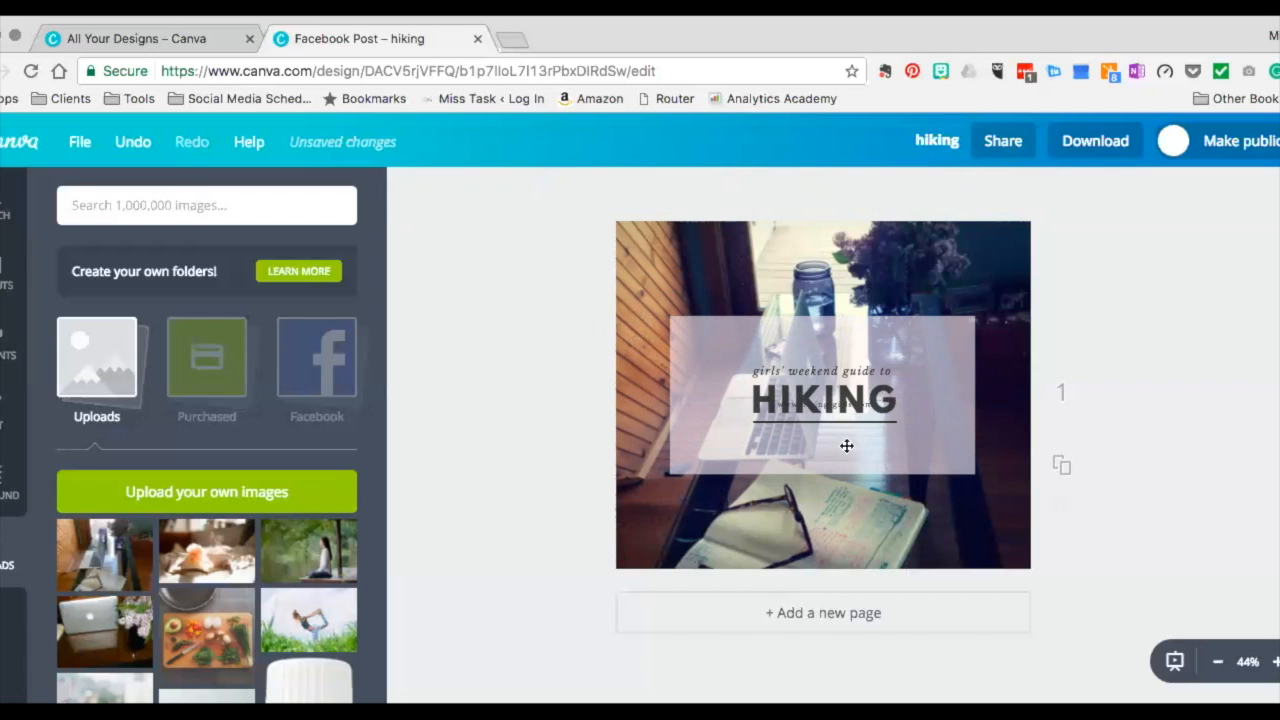
# - Move the HIKING heading above the girls' weekend tagline and the web address below the black line
pyautogui.click(805, 405)
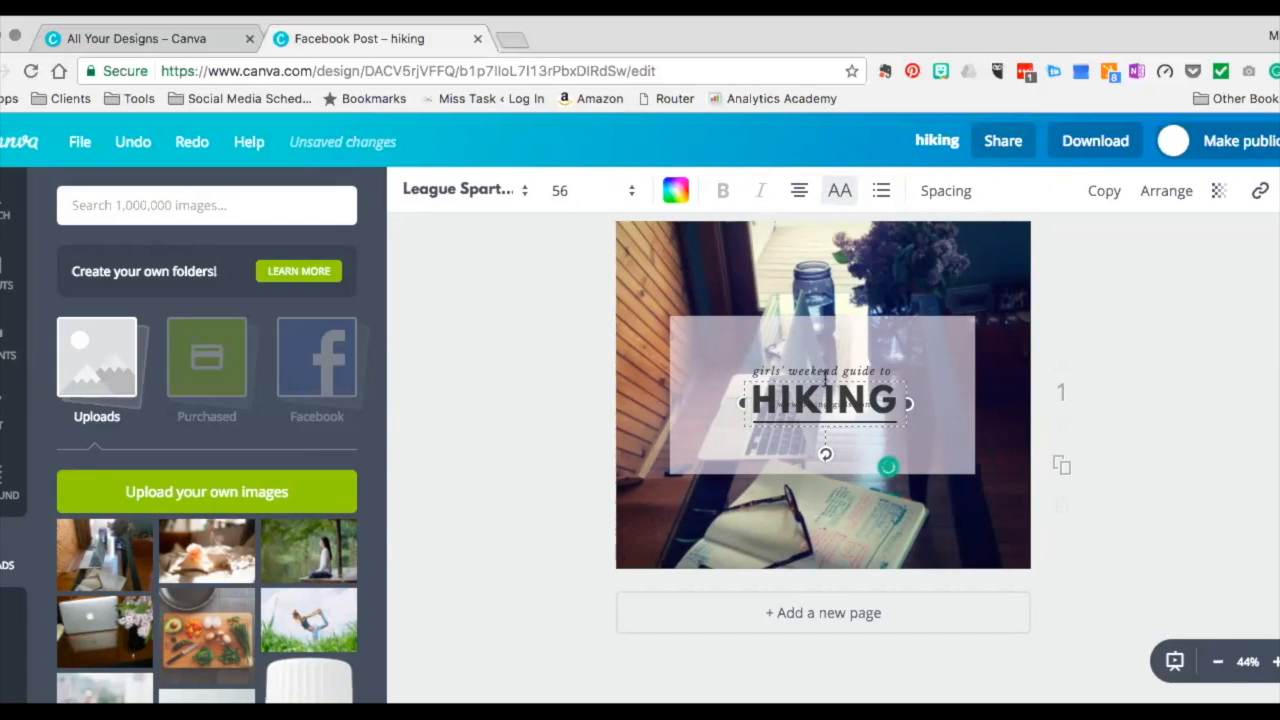
pyautogui.moveTo(818, 379)
pyautogui.mouseDown()
pyautogui.moveTo(815, 355)
pyautogui.moveTo(818, 371)
pyautogui.mouseUp()
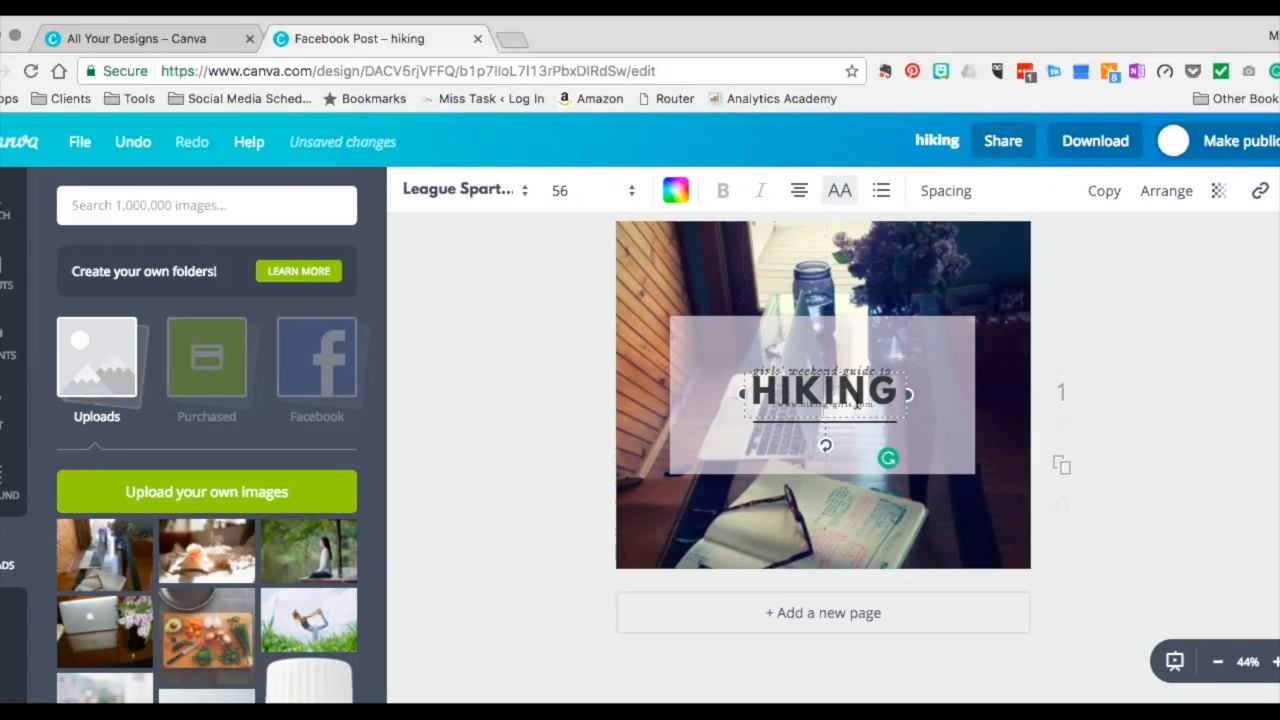
pyautogui.moveTo(808, 410); pyautogui.dragTo(808, 356)
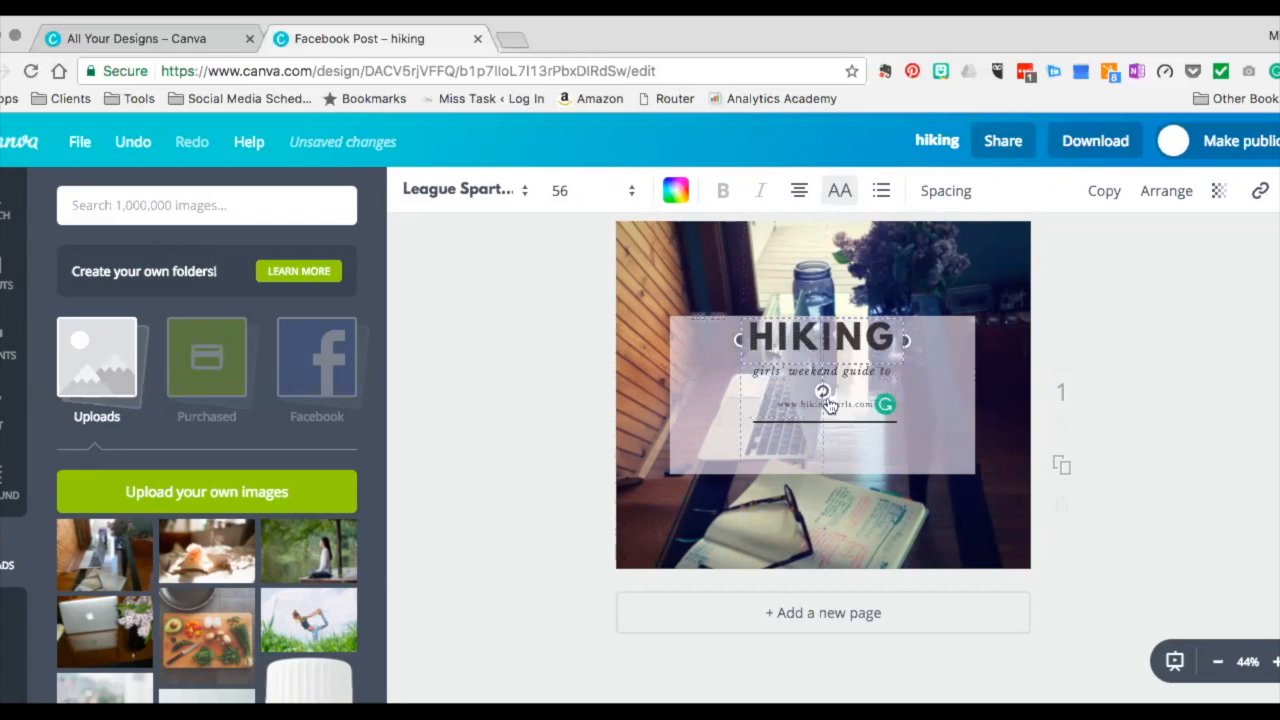
pyautogui.click(804, 405)
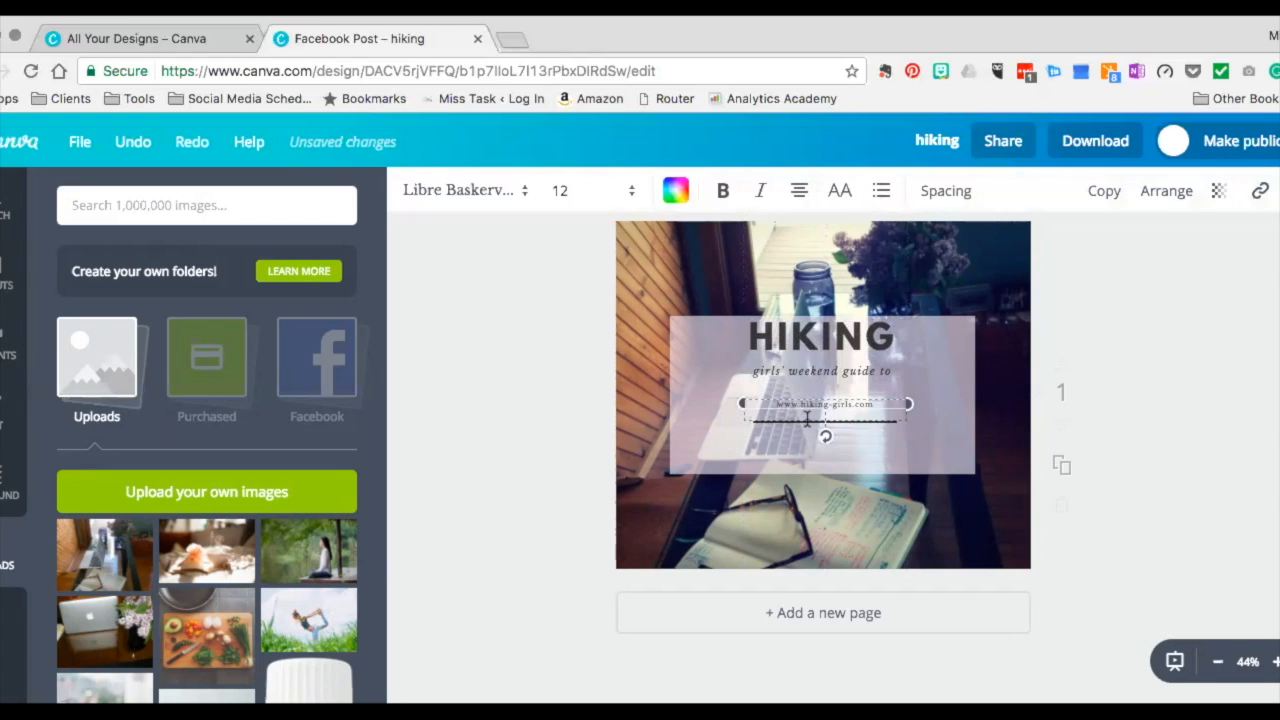
pyautogui.moveTo(837, 399); pyautogui.dragTo(839, 430)
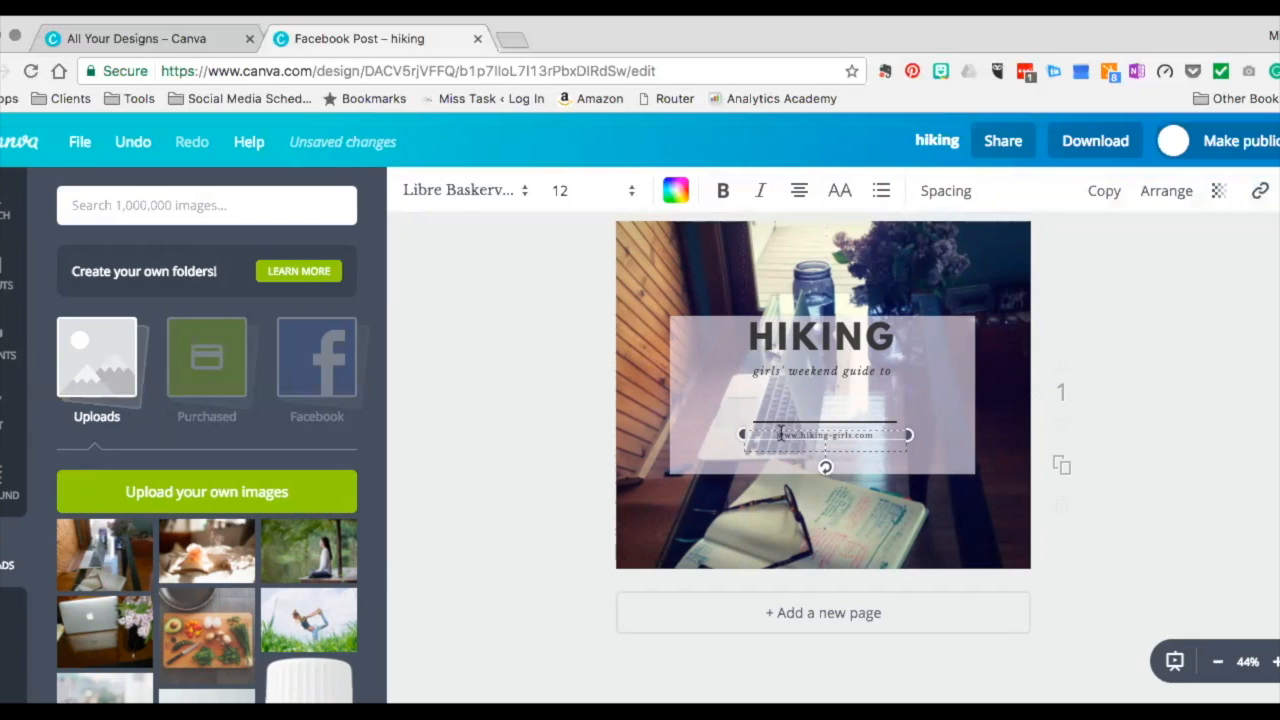
pyautogui.doubleClick(813, 435)
pyautogui.press('BackSpace')
pyautogui.press('Delete')
pyautogui.press('Delete')
pyautogui.press('Delete')
pyautogui.press('Delete')
pyautogui.press('Delete')
pyautogui.press('Delete')
pyautogui.click(902, 395)
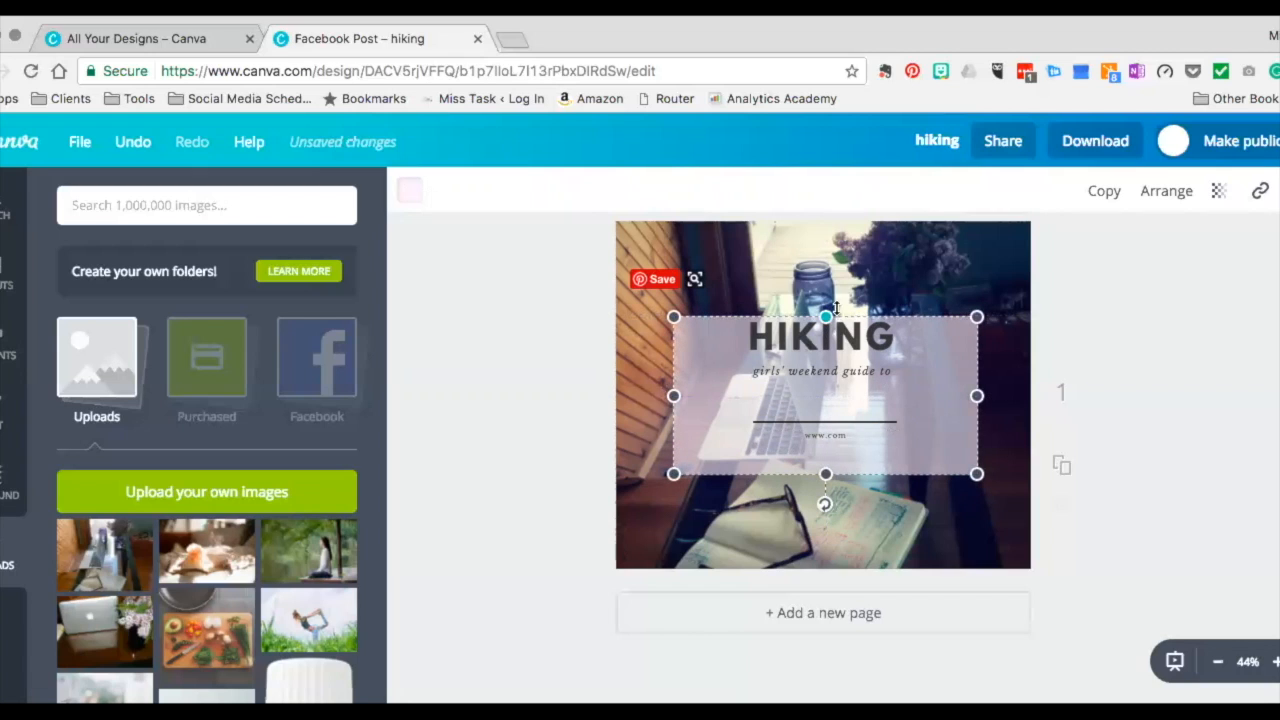
pyautogui.click(827, 434)
pyautogui.click(827, 434)
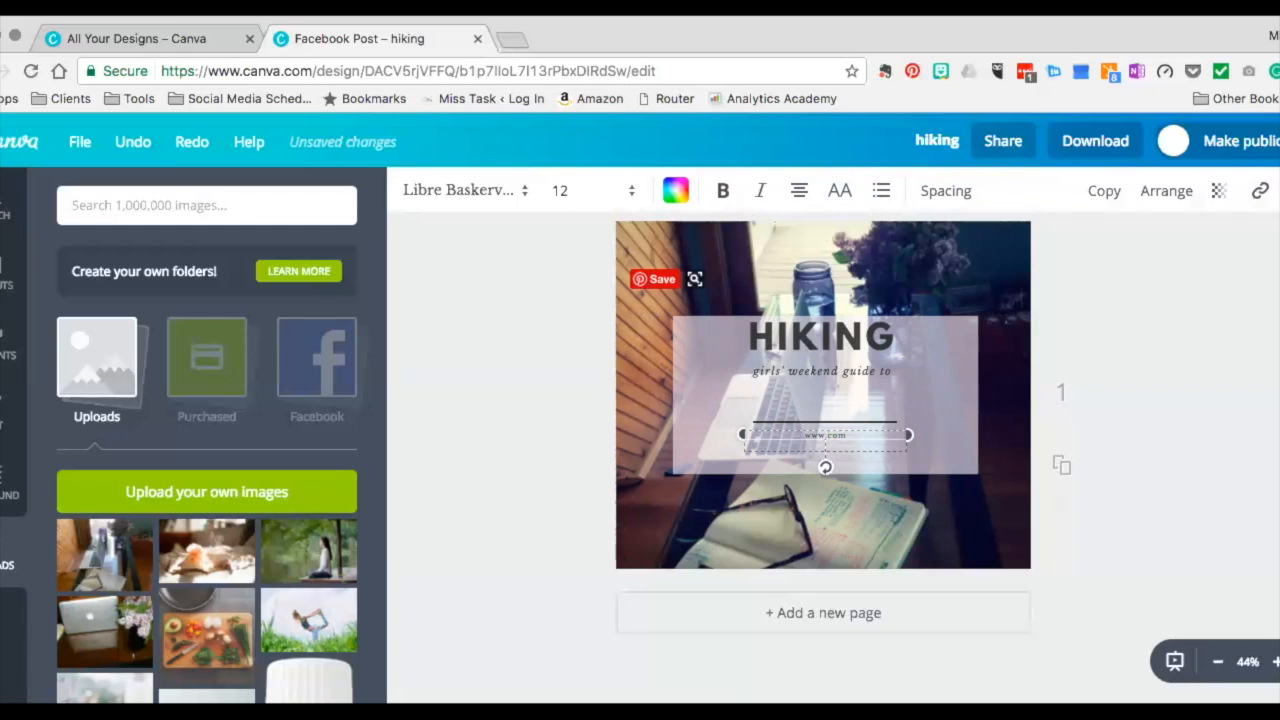
pyautogui.write('missta')
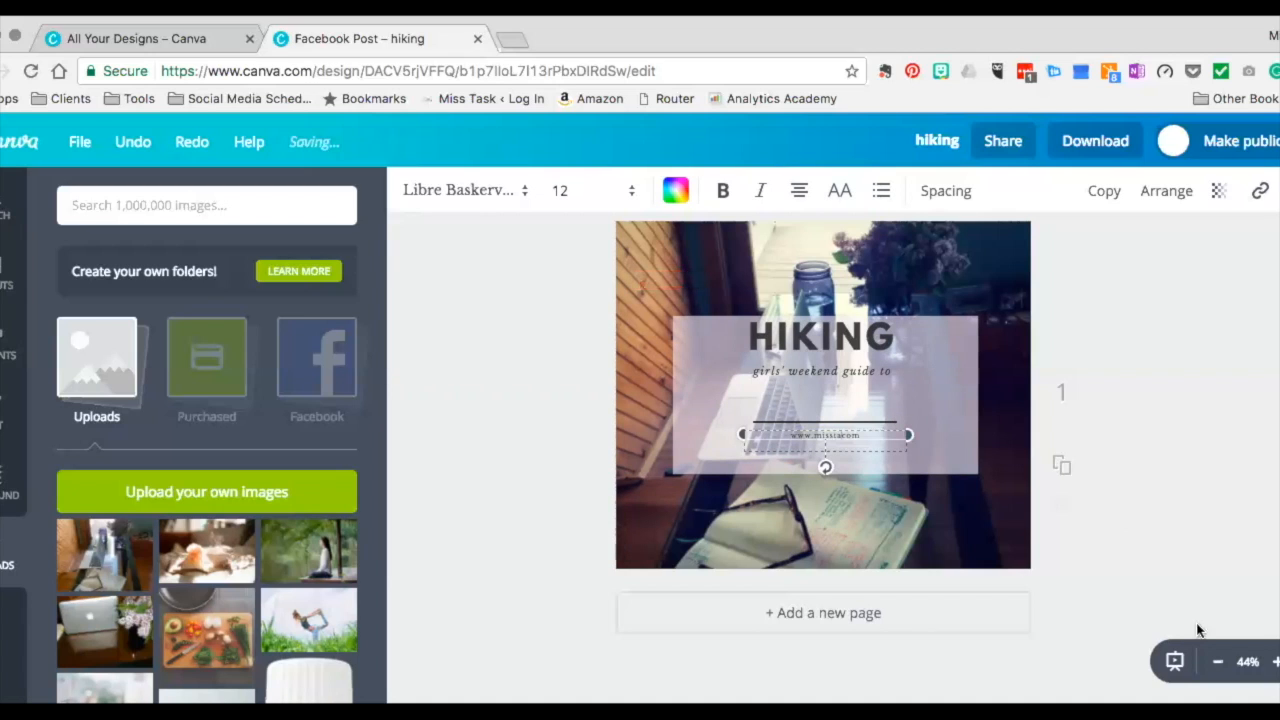
pyautogui.click(1276, 662)
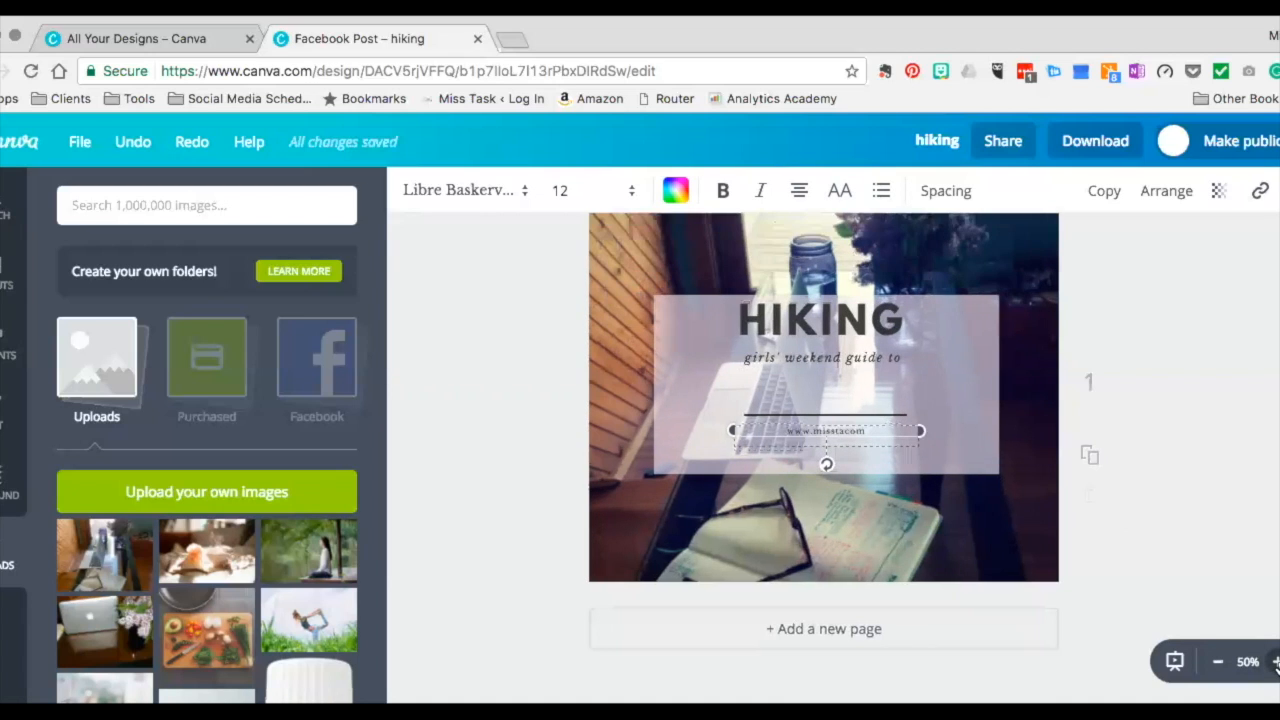
pyautogui.click(1276, 662)
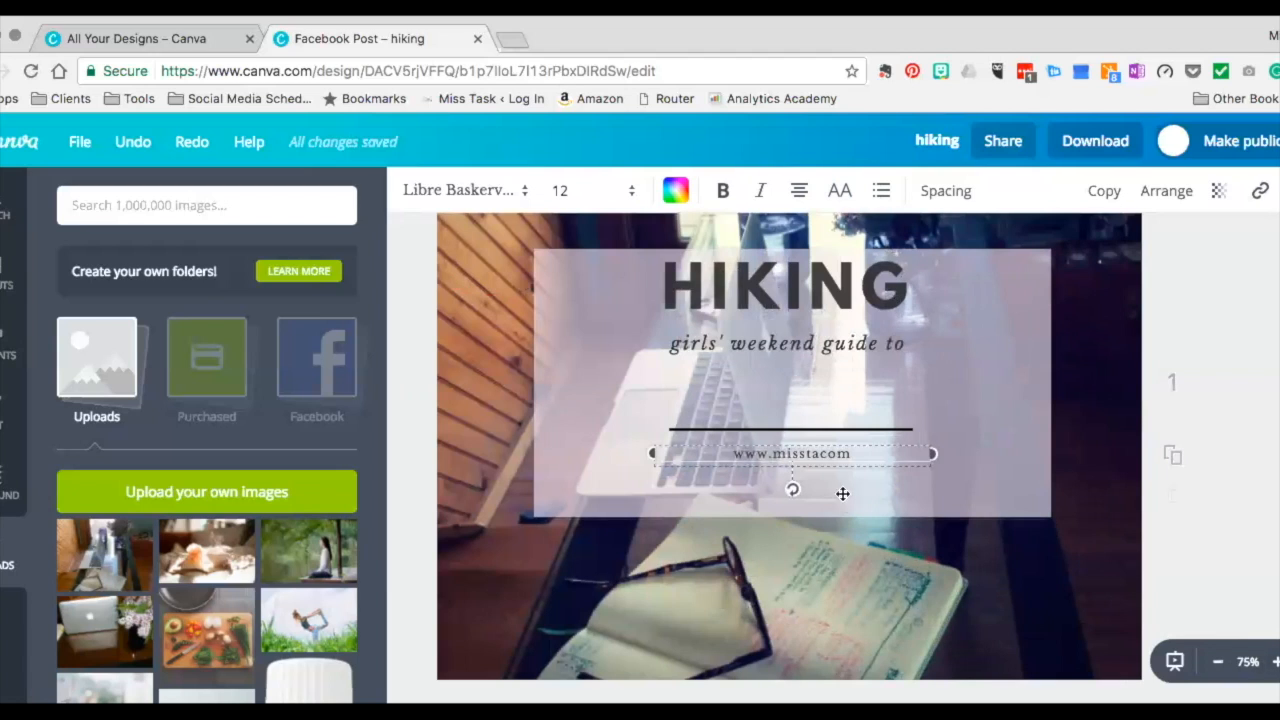
pyautogui.doubleClick(815, 453)
pyautogui.click(843, 447)
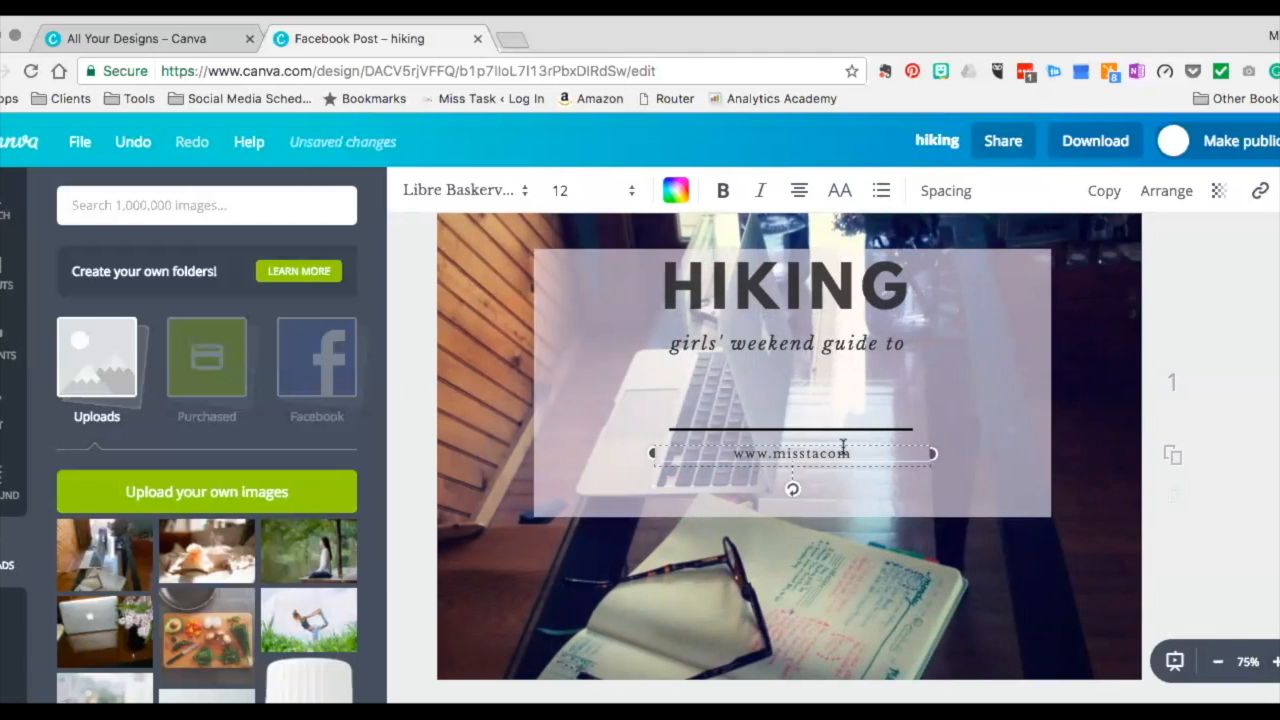
pyautogui.write('sk.')
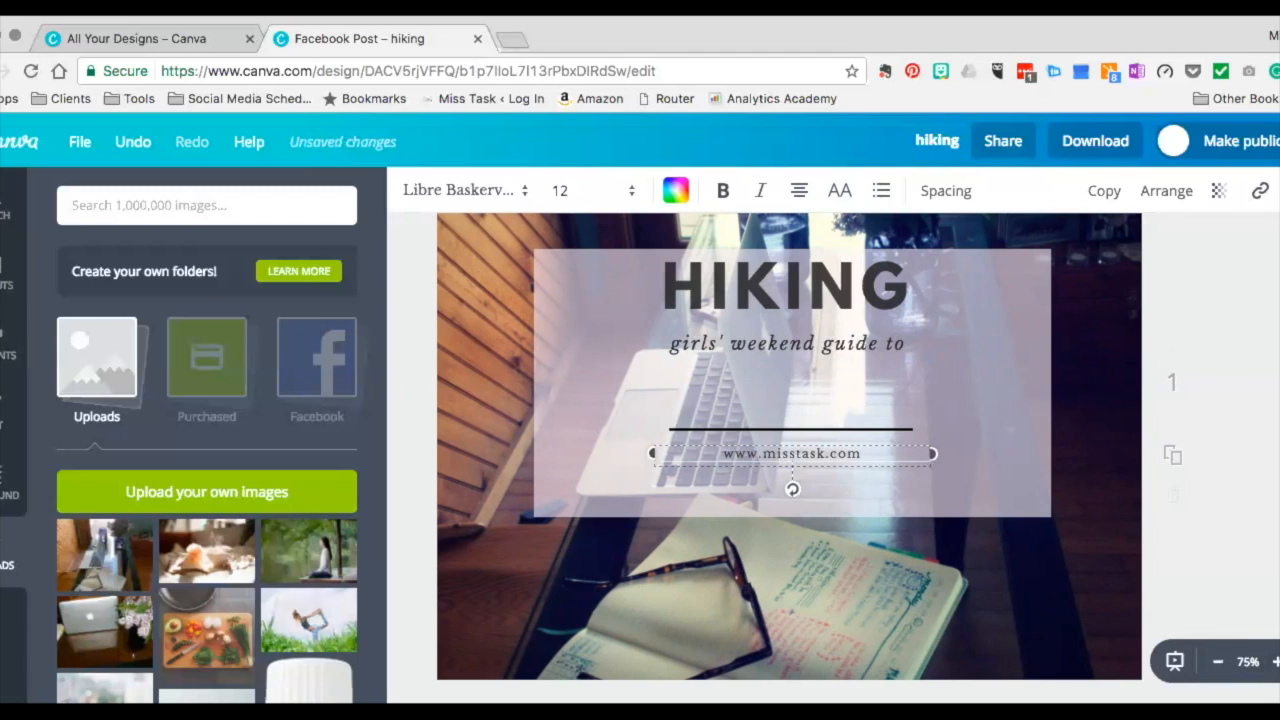
# - Move the HIKING heading back between the tagline and the black line, and select its text for replacement
pyautogui.click(959, 420)
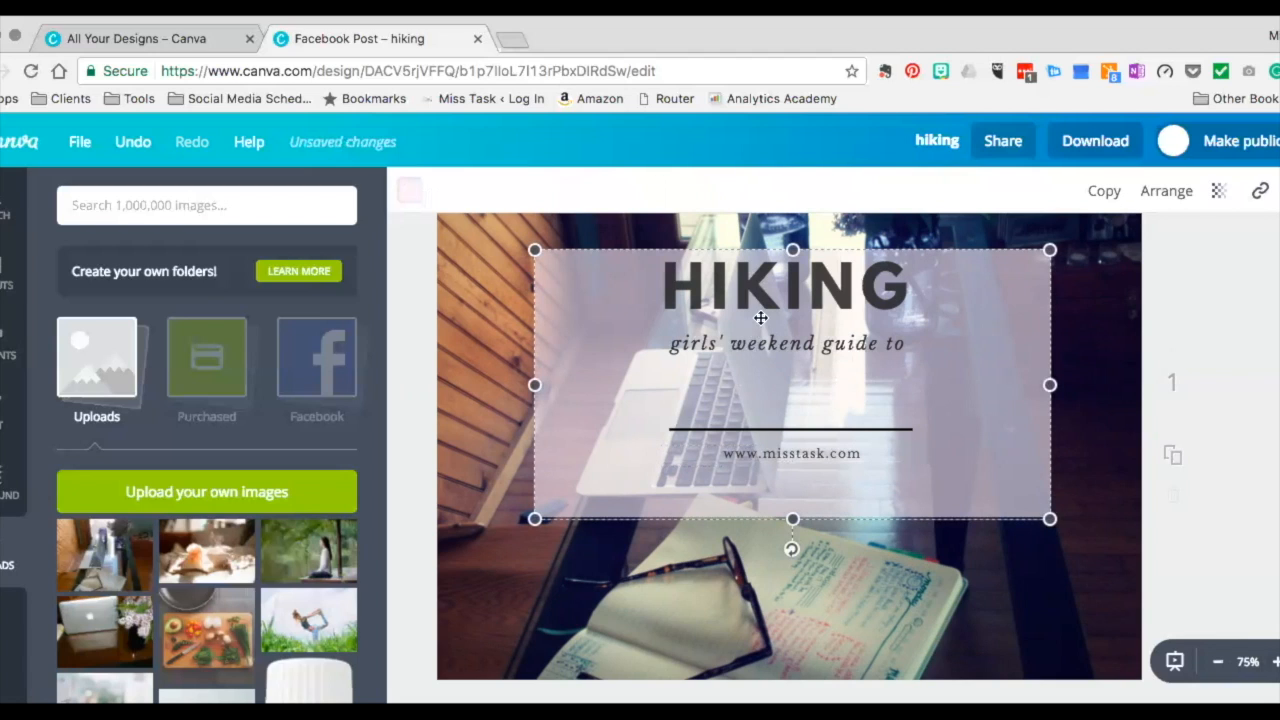
pyautogui.moveTo(776, 286); pyautogui.dragTo(785, 390)
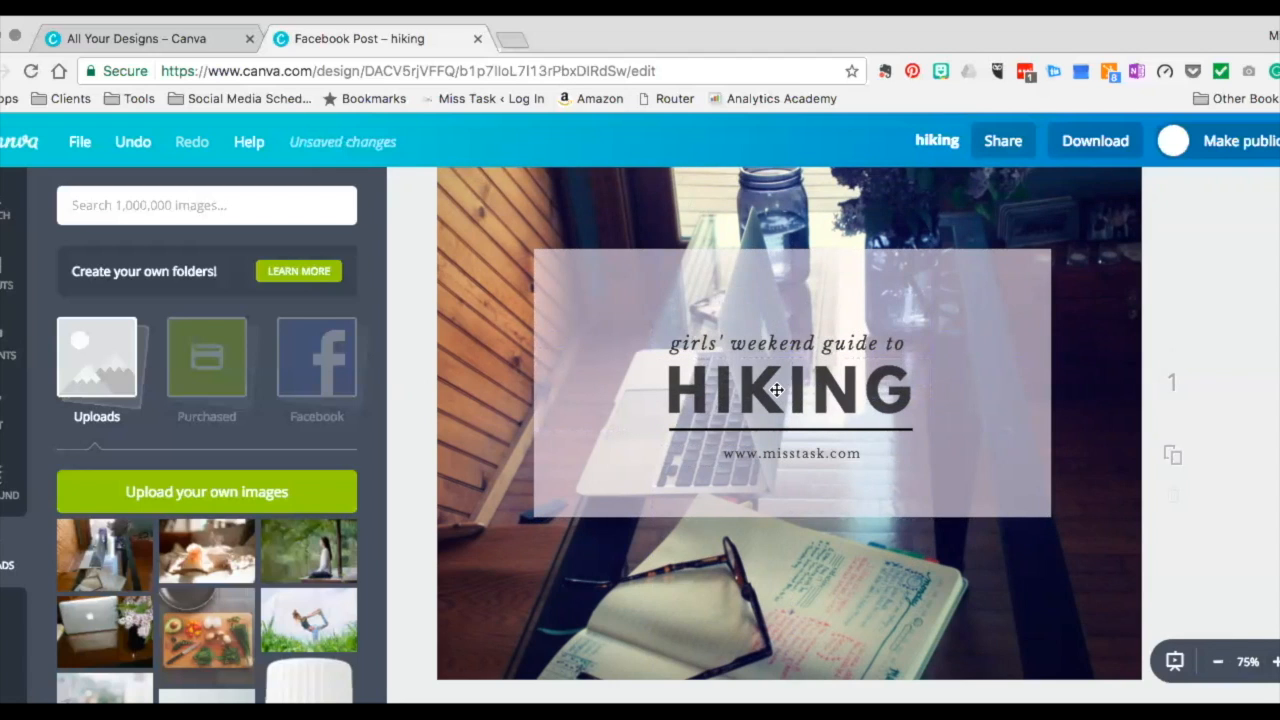
pyautogui.doubleClick(777, 390)
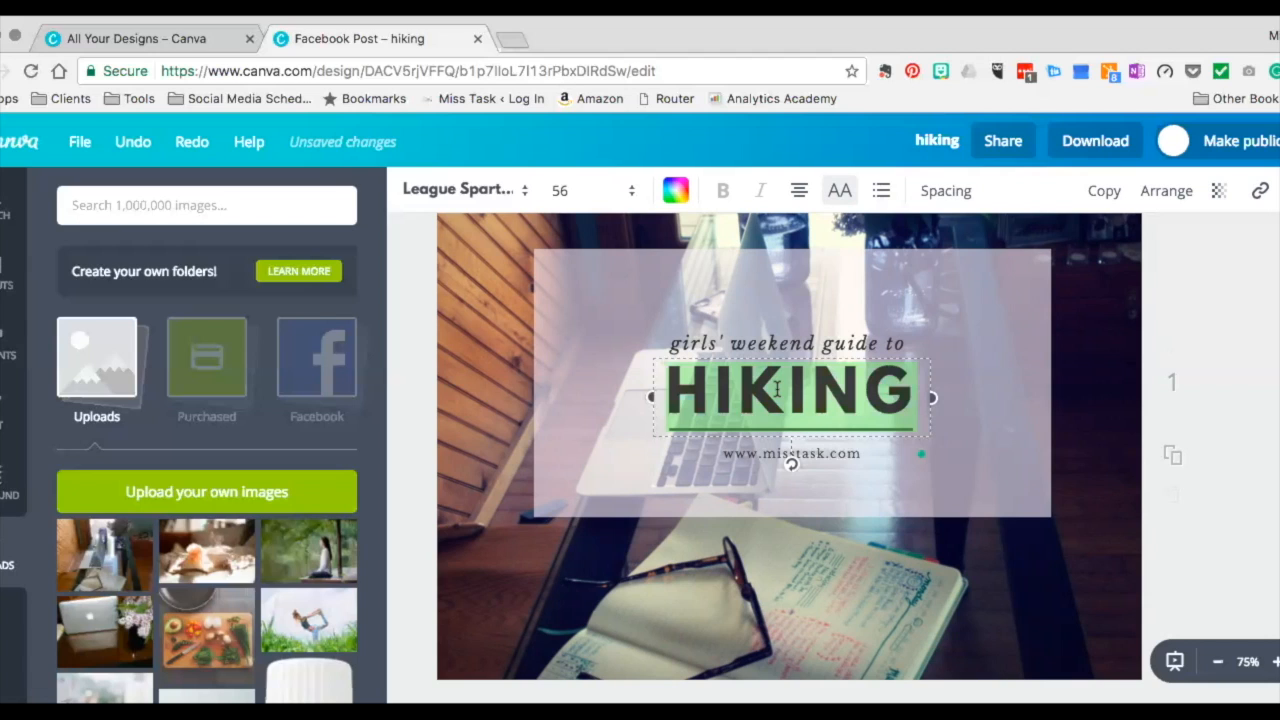
pyautogui.write('WO')
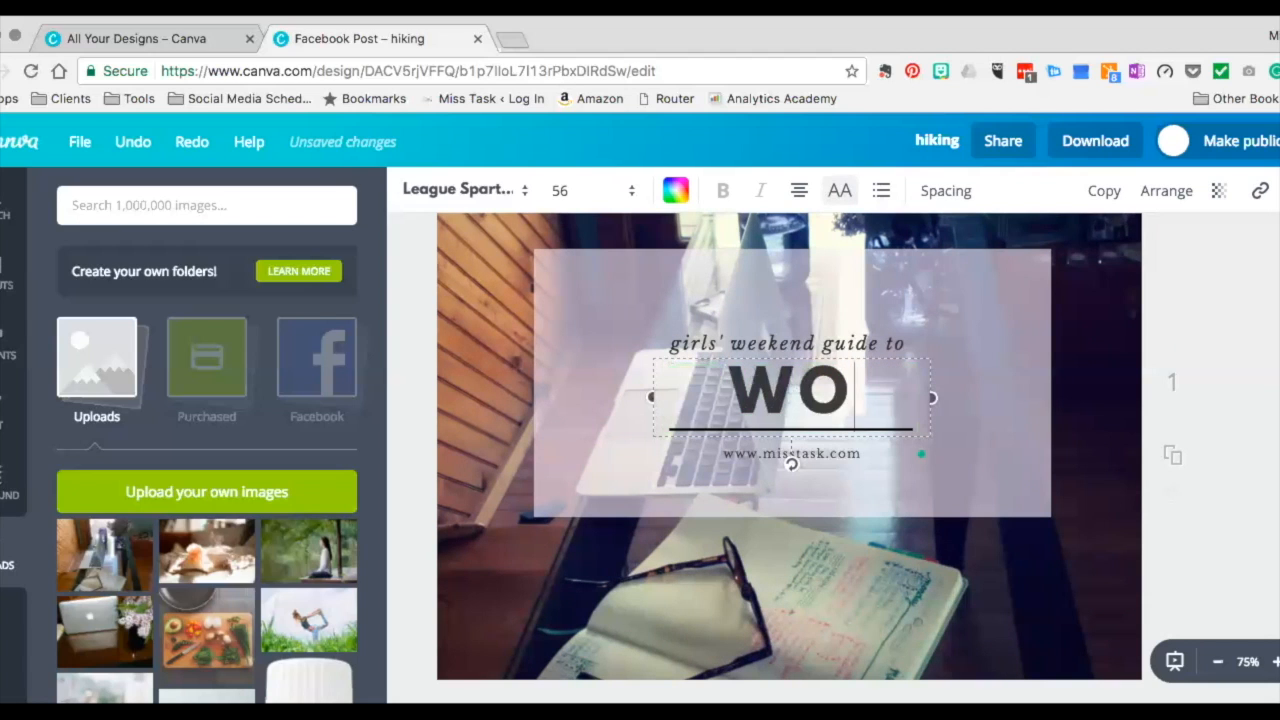
pyautogui.write('RD')
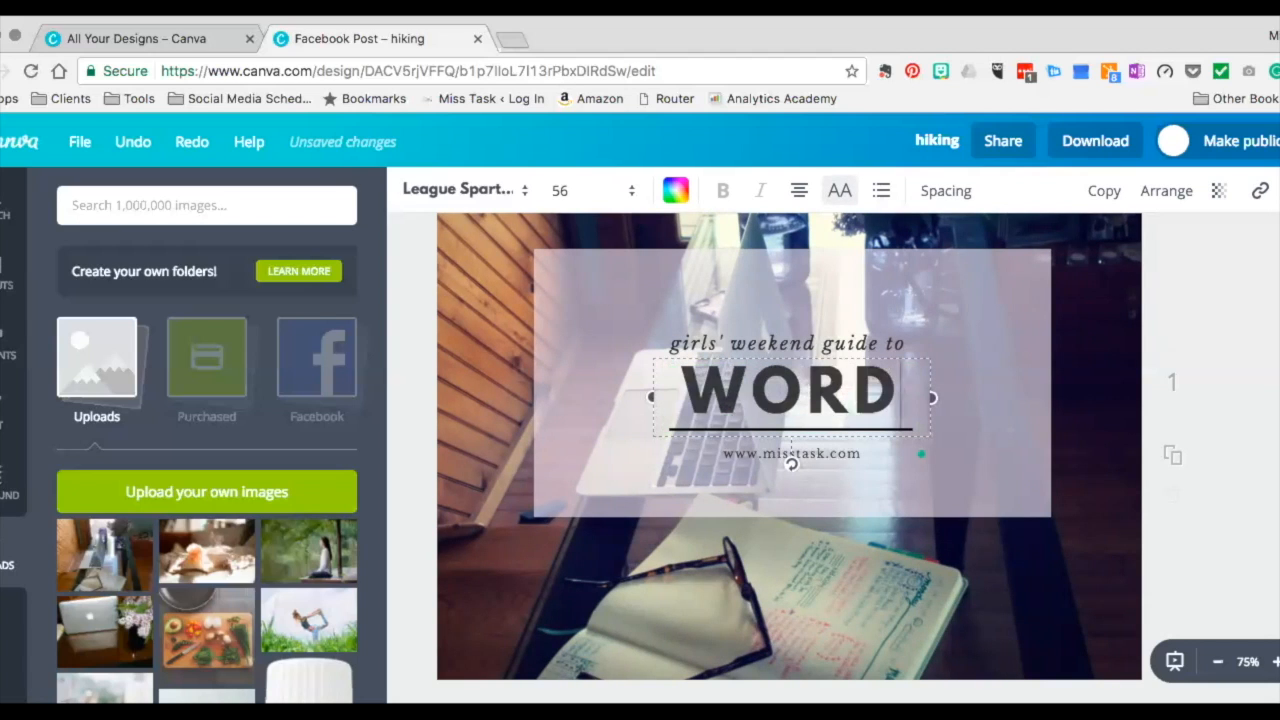
pyautogui.write('PRE')
pyautogui.press('BackSpace')
pyautogui.press('BackSpace')
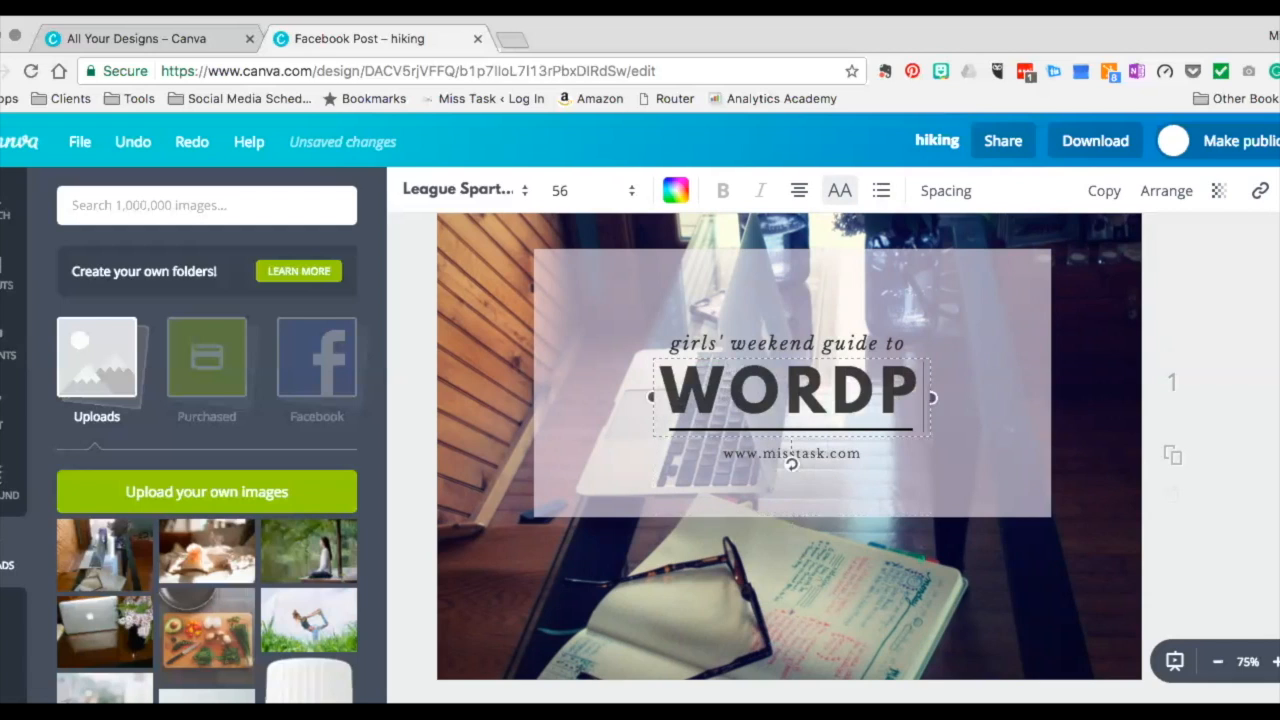
pyautogui.press('BackSpace')
pyautogui.press('BackSpace')
pyautogui.press('BackSpace')
pyautogui.press('BackSpace')
pyautogui.press('BackSpace')
# - Enter TLC as the heading text and colour it with the turquoise brand colour
pyautogui.write('T')
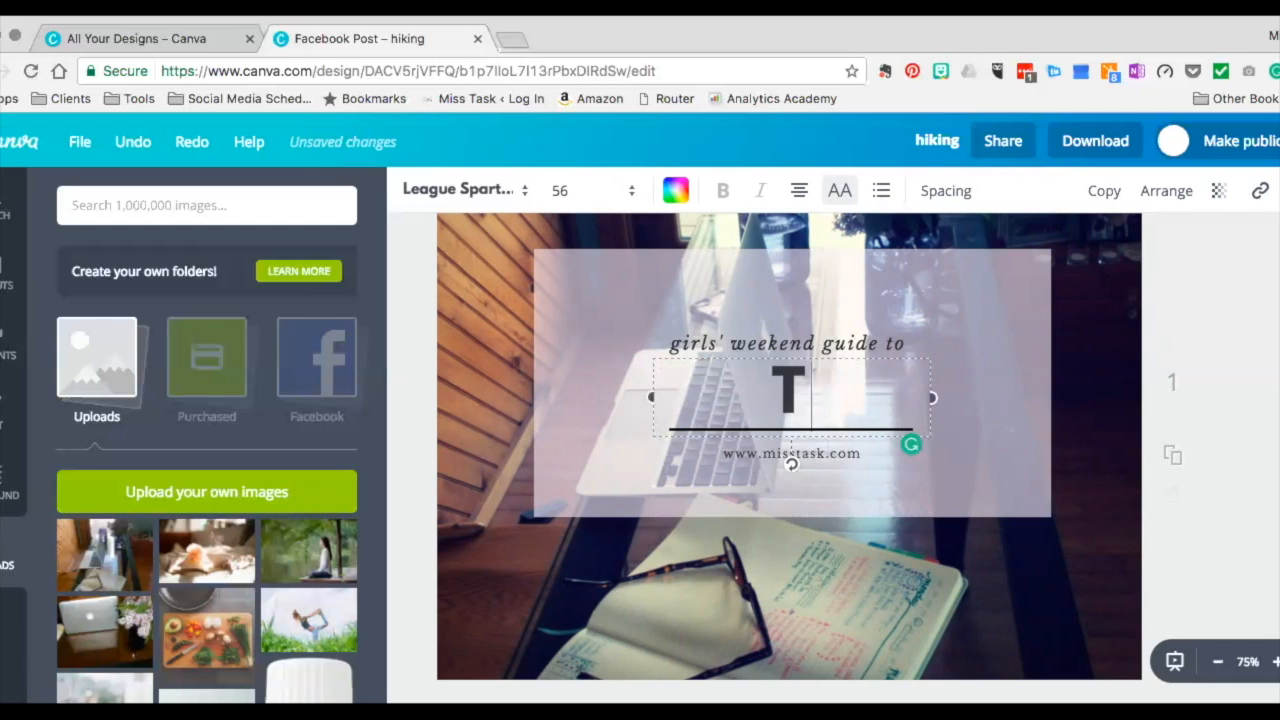
pyautogui.write('LC')
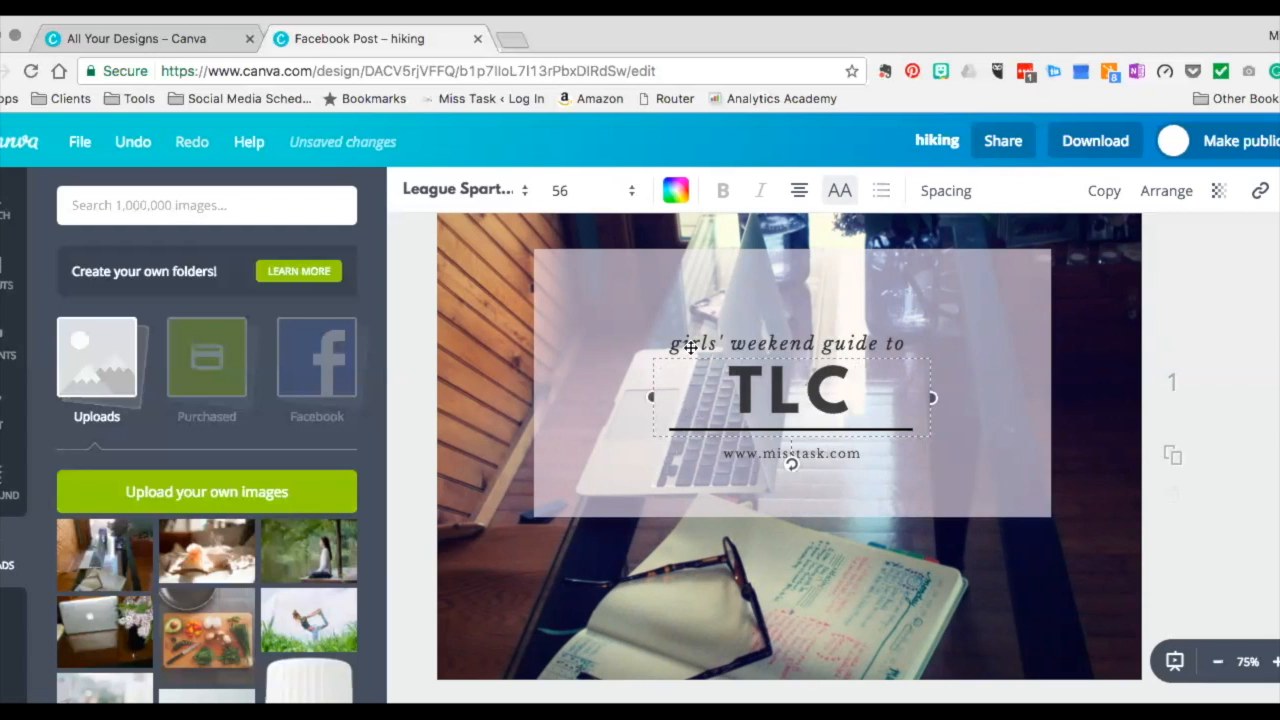
pyautogui.click(495, 193)
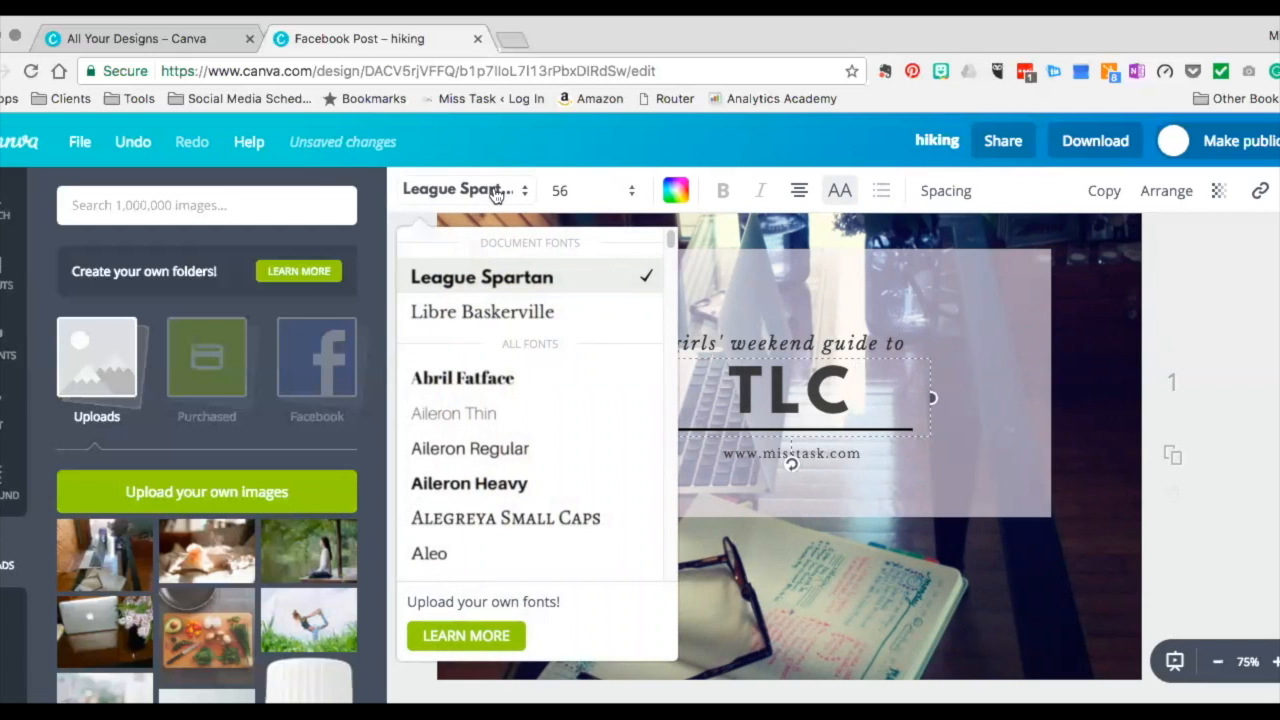
pyautogui.click(675, 194)
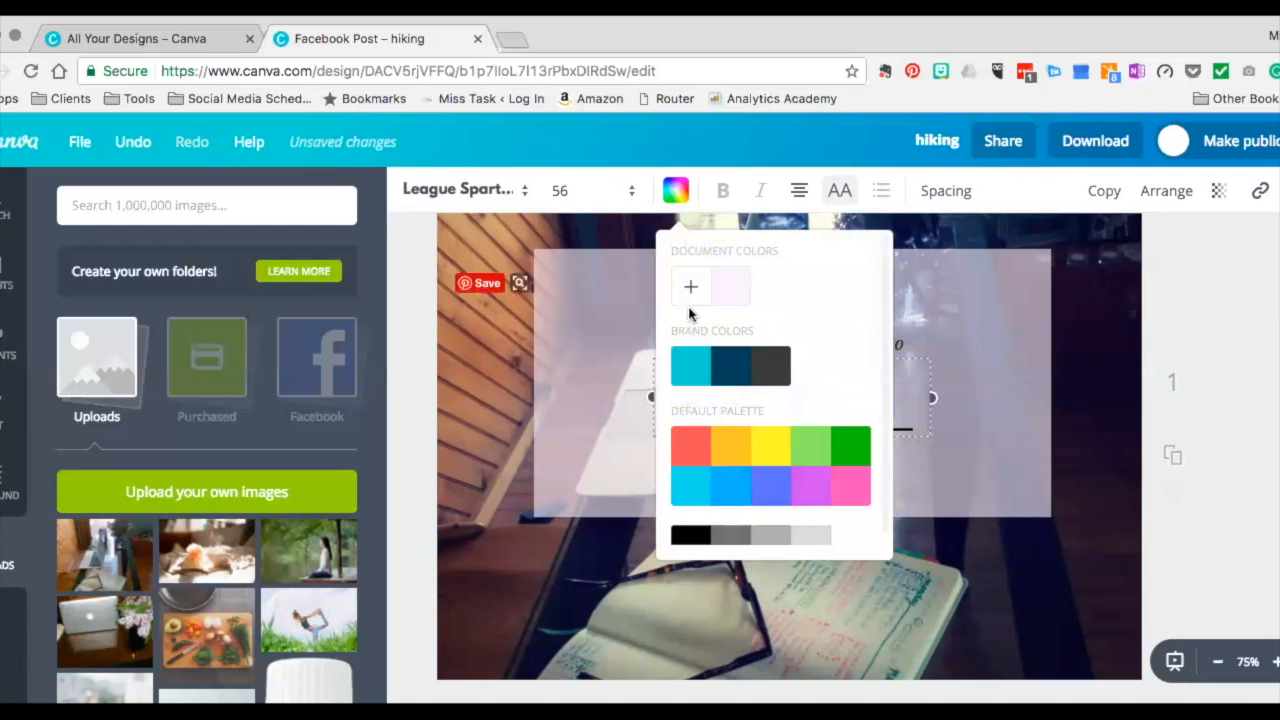
pyautogui.click(693, 370)
pyautogui.click(982, 362)
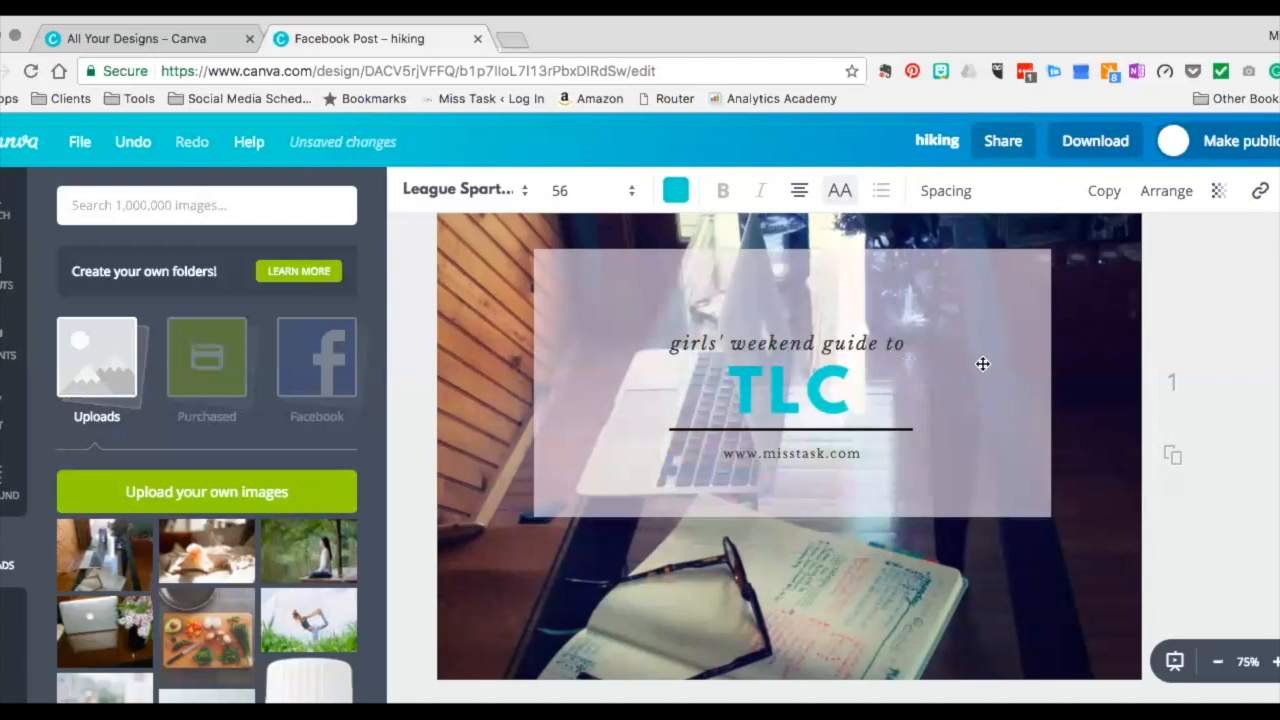
# - Recolour the line under the TLC heading with the dark grey brand colour
pyautogui.click(790, 428)
pyautogui.click(790, 429)
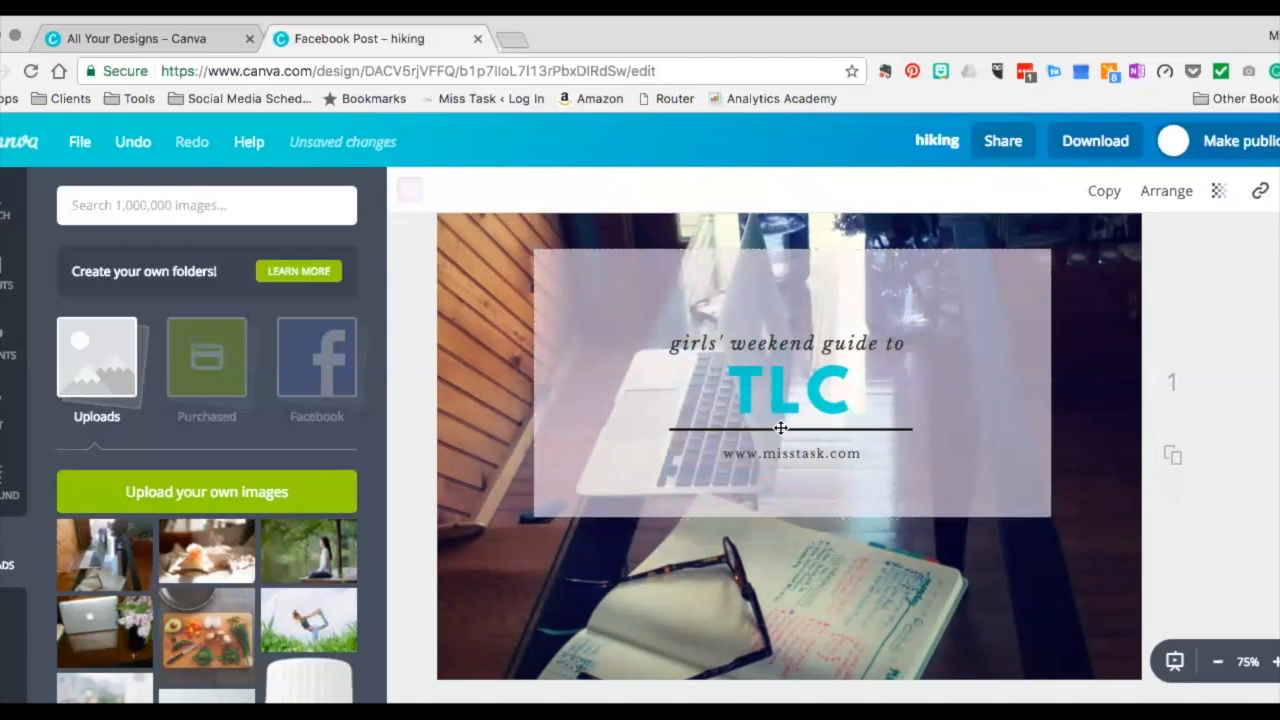
pyautogui.click(409, 190)
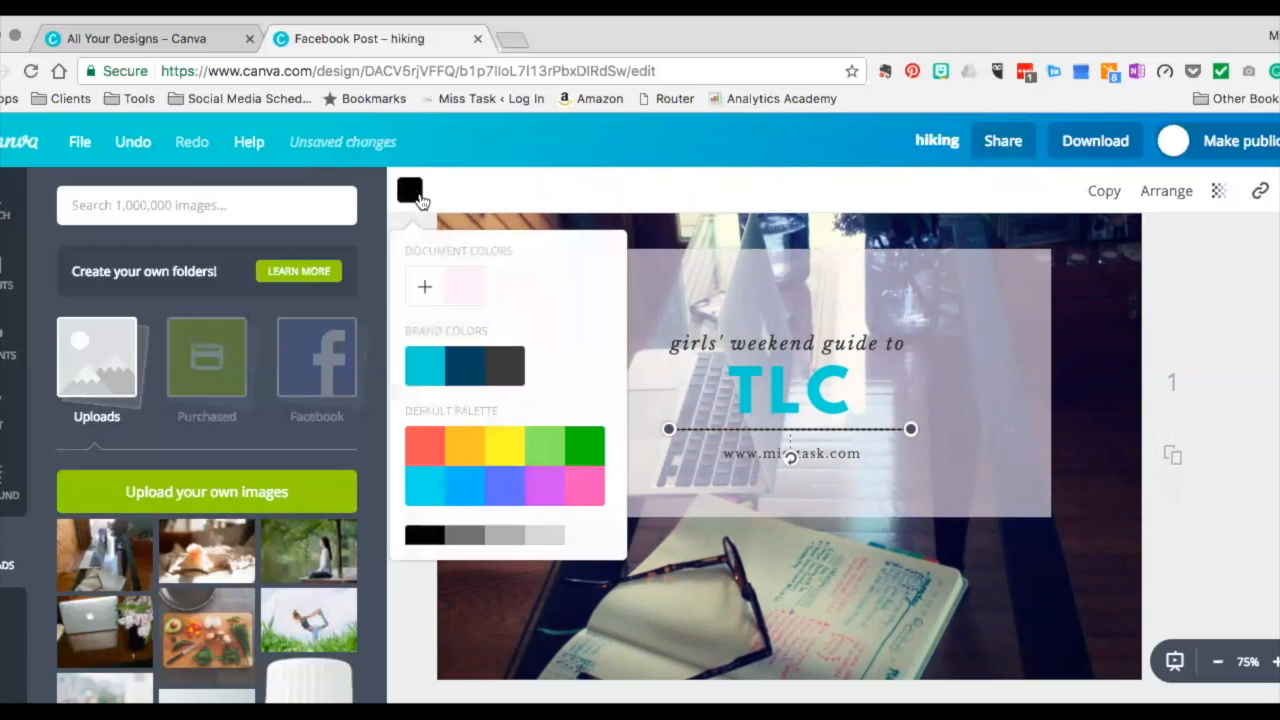
pyautogui.click(517, 368)
pyautogui.click(927, 392)
pyautogui.click(835, 445)
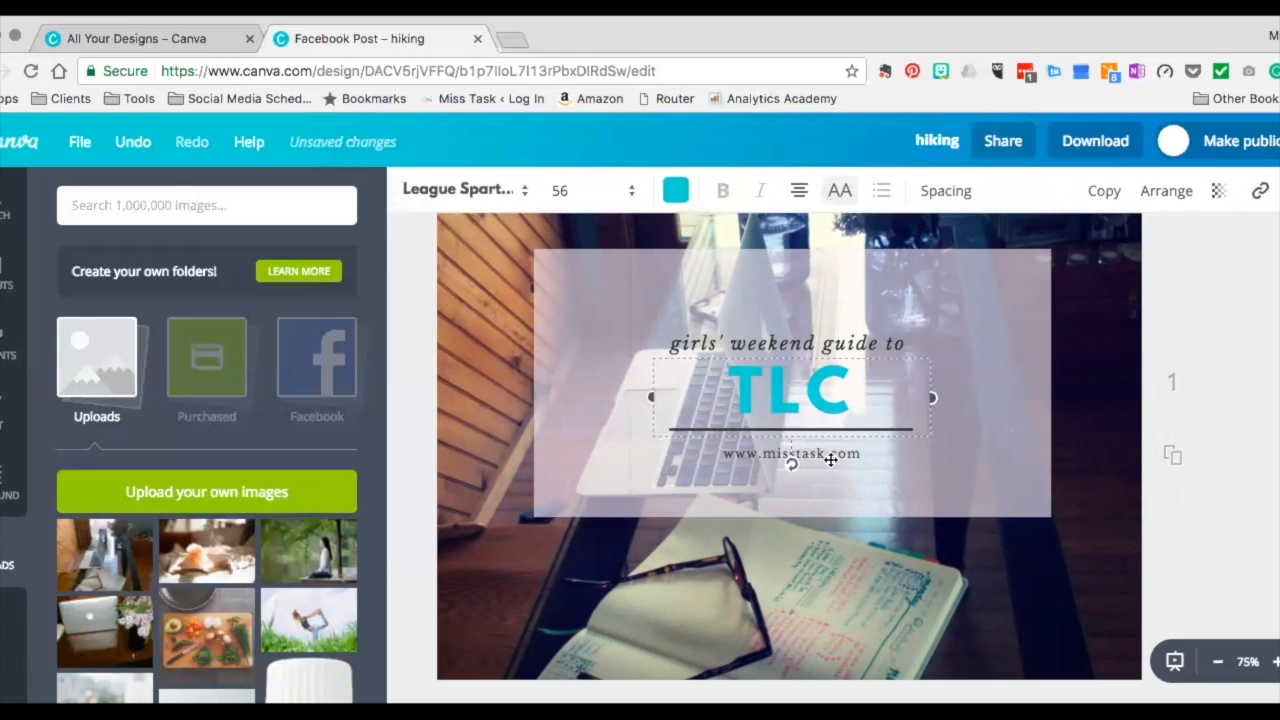
pyautogui.click(832, 457)
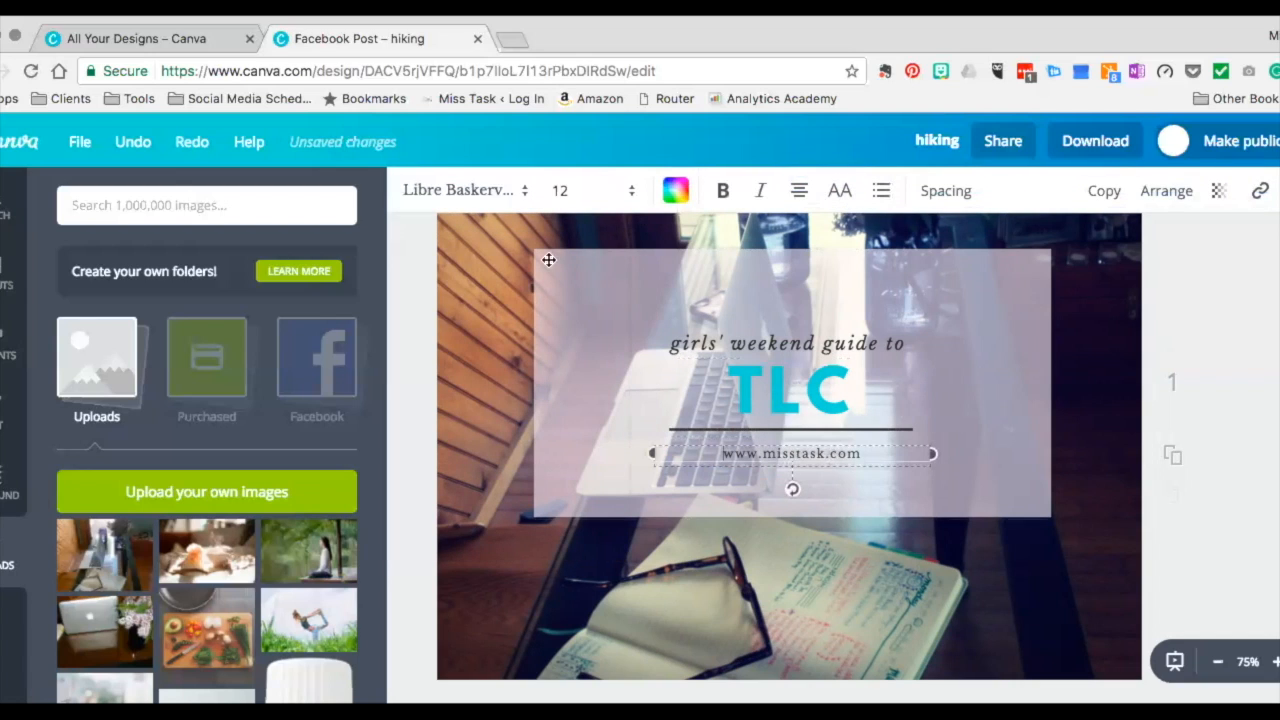
pyautogui.click(675, 190)
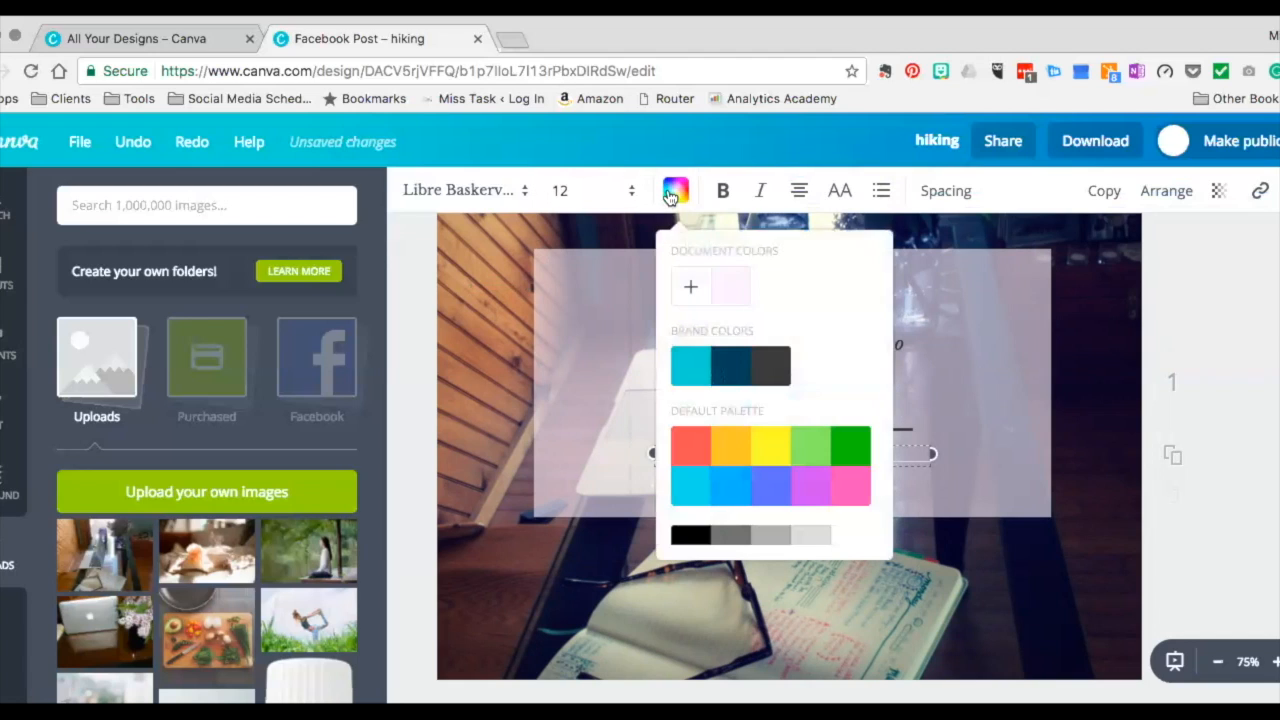
pyautogui.click(770, 366)
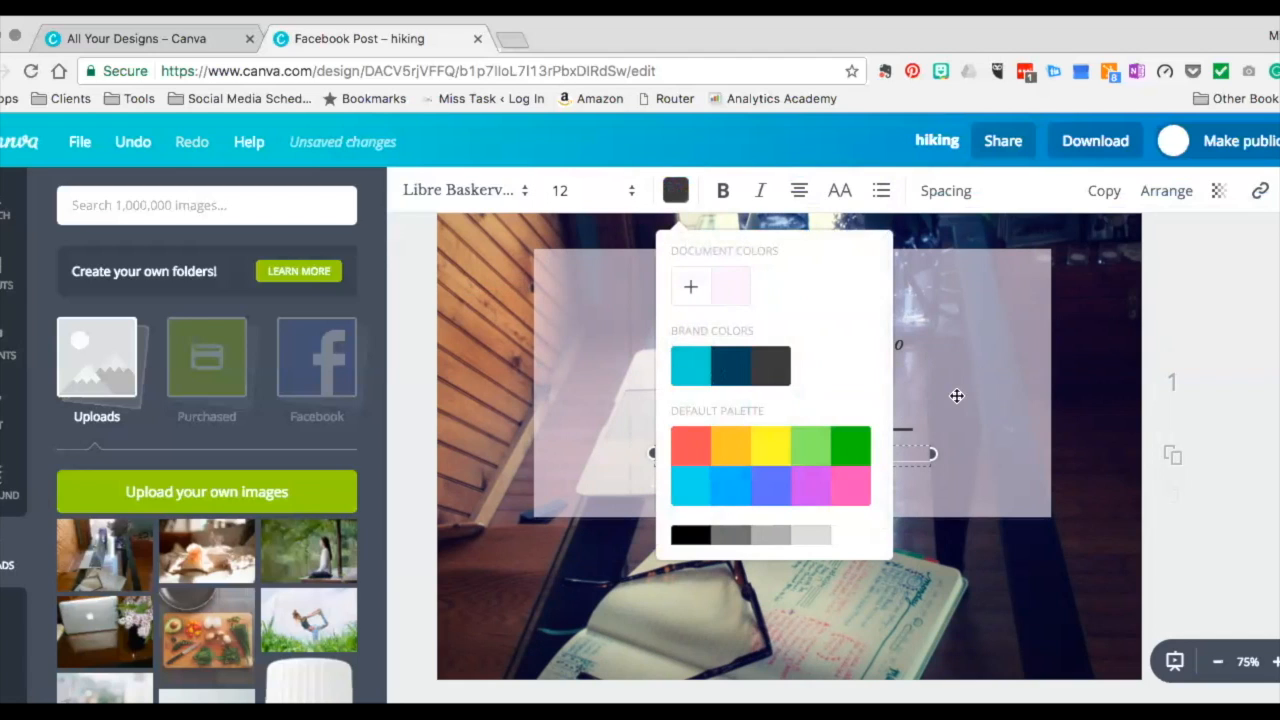
pyautogui.click(962, 394)
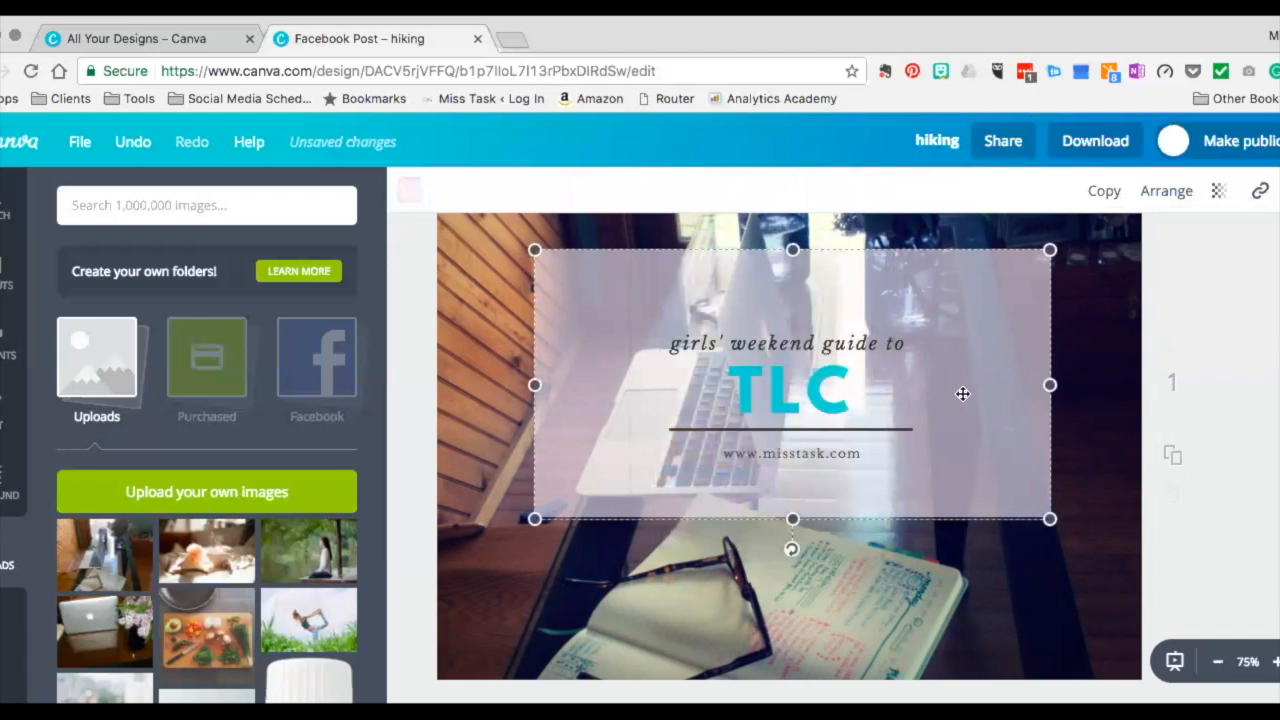
# - Remove "girls' weekend" from the tagline above the TLC heading and add "WordPress Website" after "guide to"
pyautogui.click(774, 343)
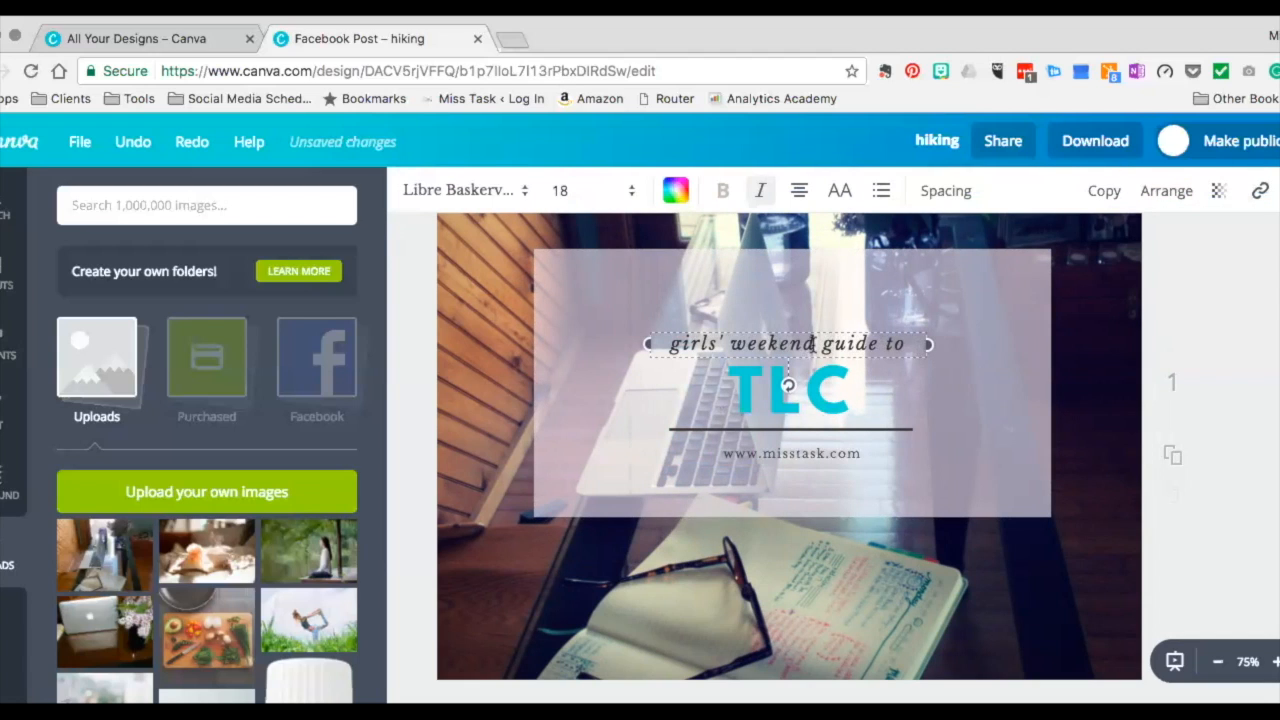
pyautogui.moveTo(788, 342); pyautogui.dragTo(674, 334)
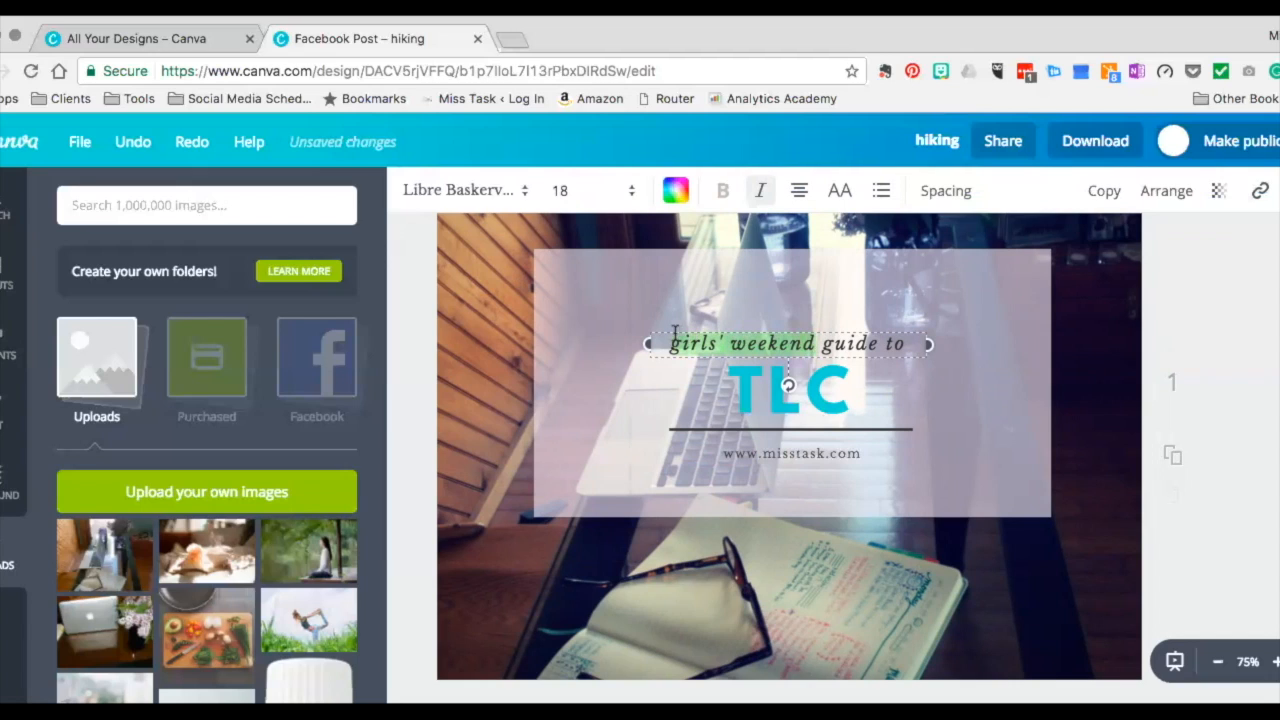
pyautogui.press('BackSpace')
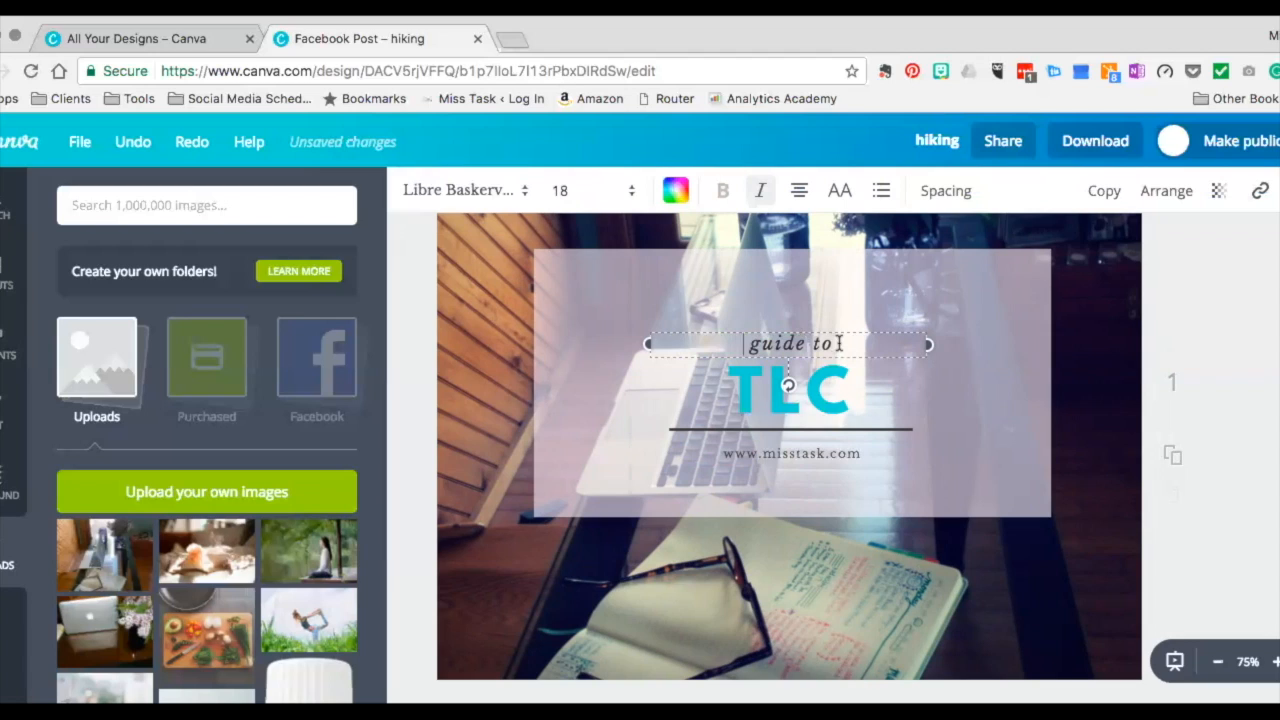
pyautogui.write('Wor')
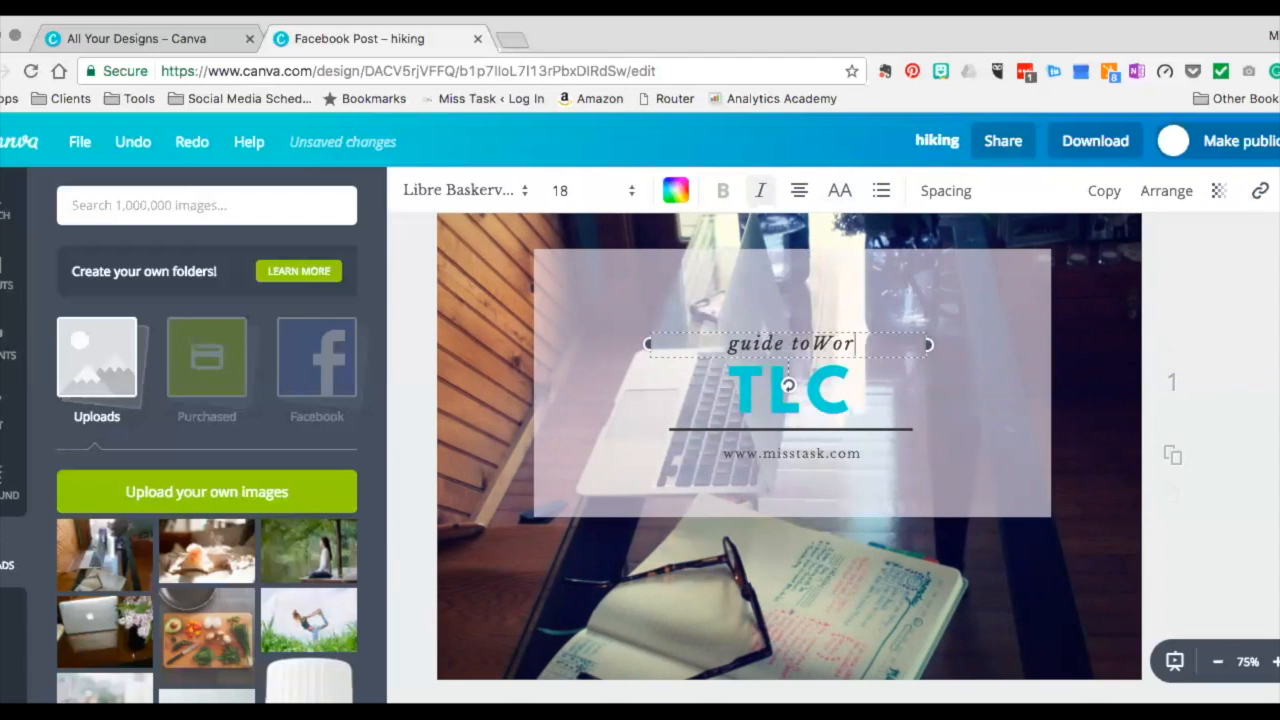
pyautogui.write('dPress')
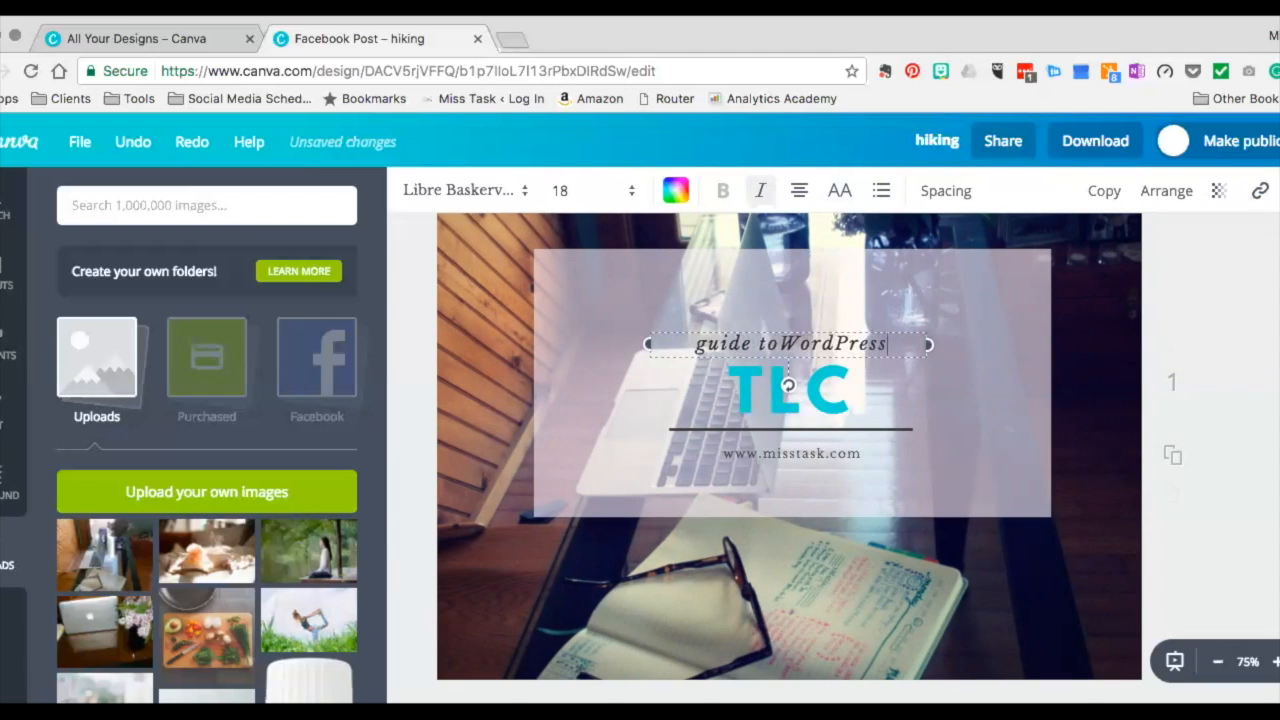
pyautogui.write(' Web')
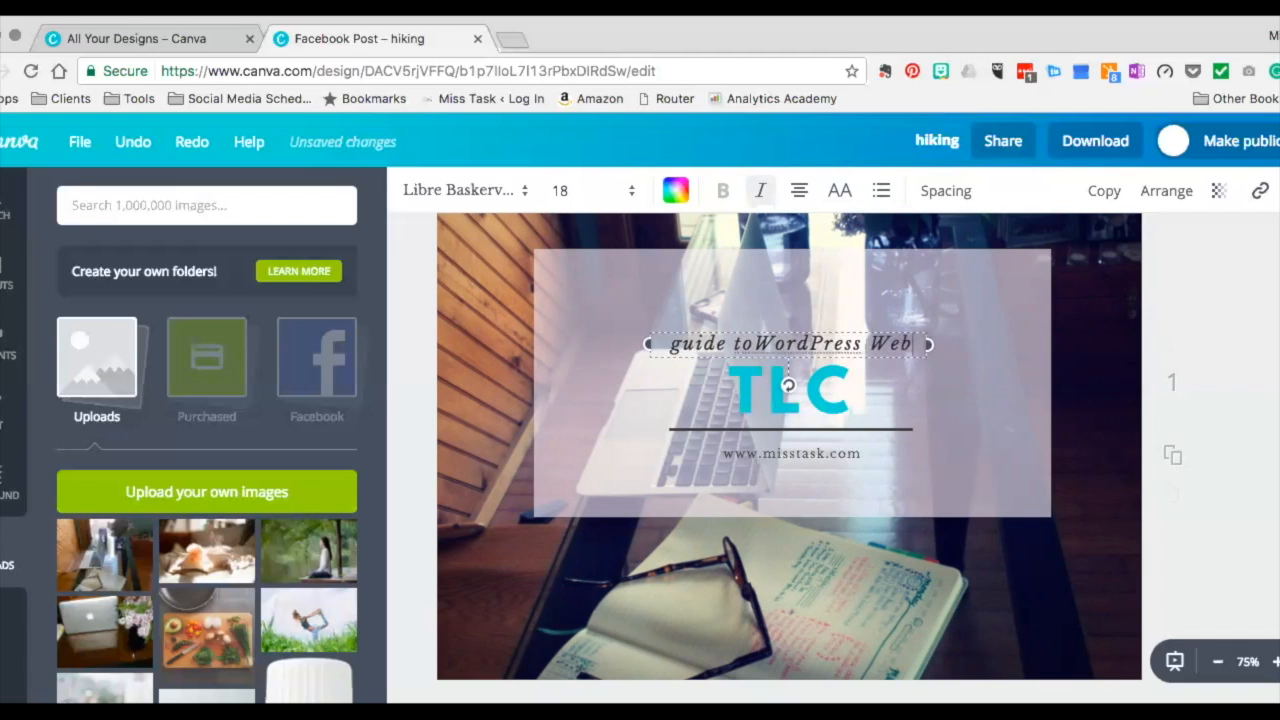
pyautogui.write('site')
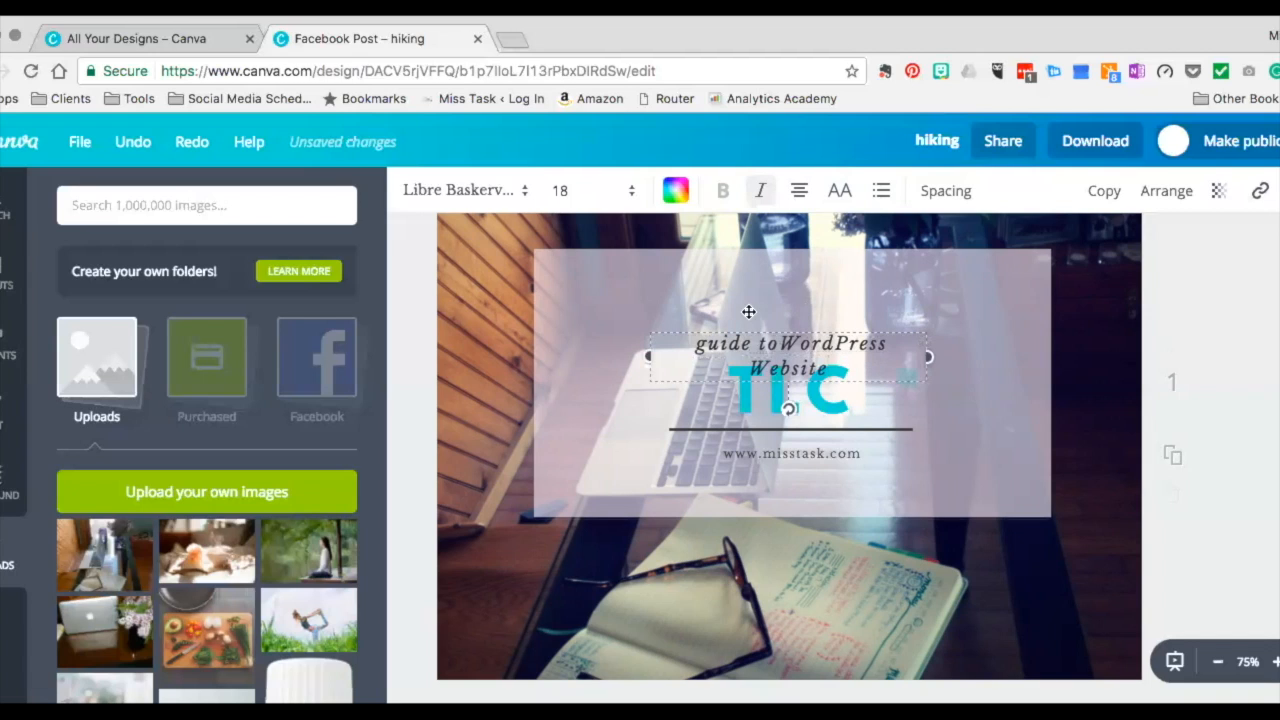
# - Widen the tagline's text box on both sides to fit one line, and insert a space between "to" and "WordPress"
pyautogui.moveTo(647, 354); pyautogui.dragTo(622, 343)
pyautogui.moveTo(928, 344); pyautogui.dragTo(942, 344)
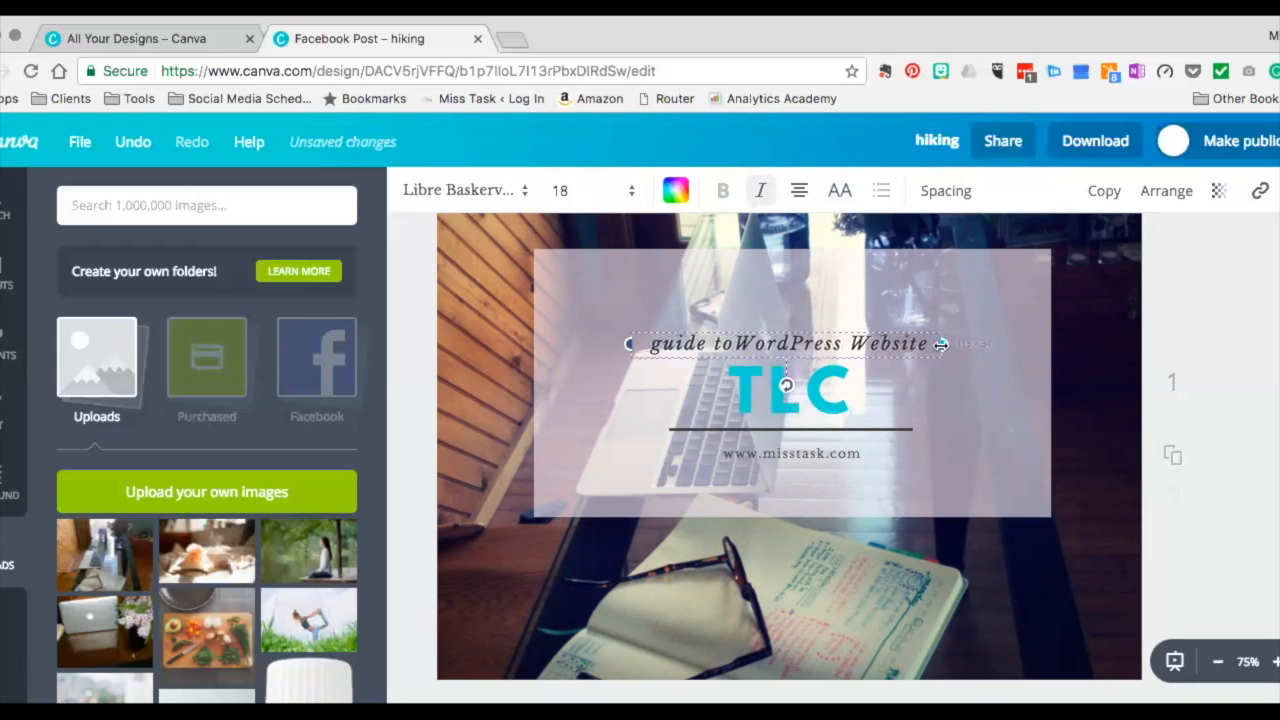
pyautogui.click(930, 405)
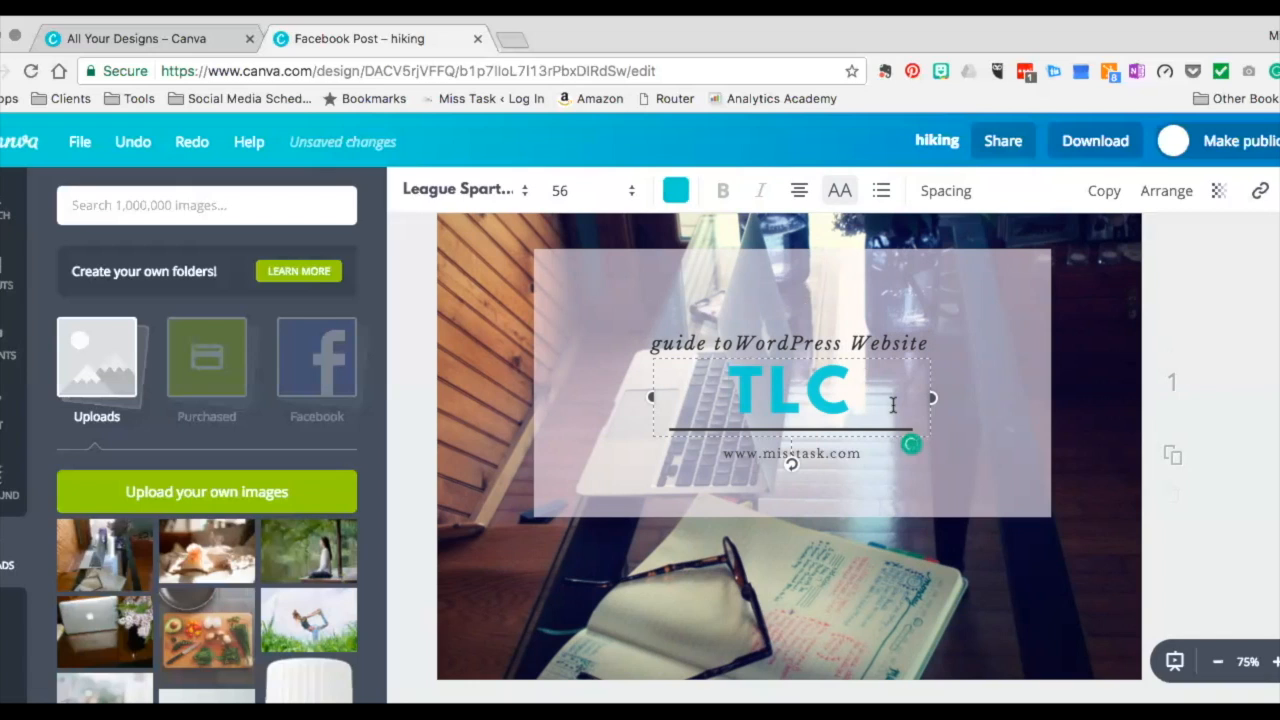
pyautogui.click(997, 415)
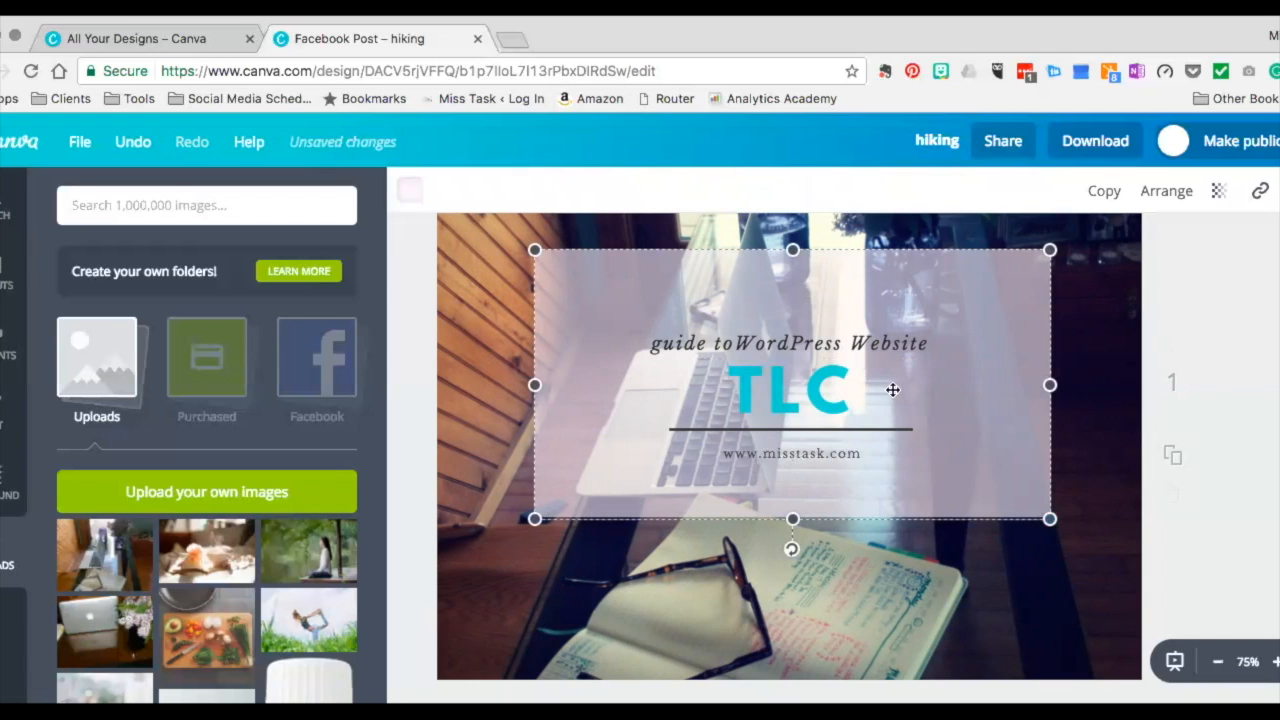
pyautogui.click(734, 344)
pyautogui.click(705, 343)
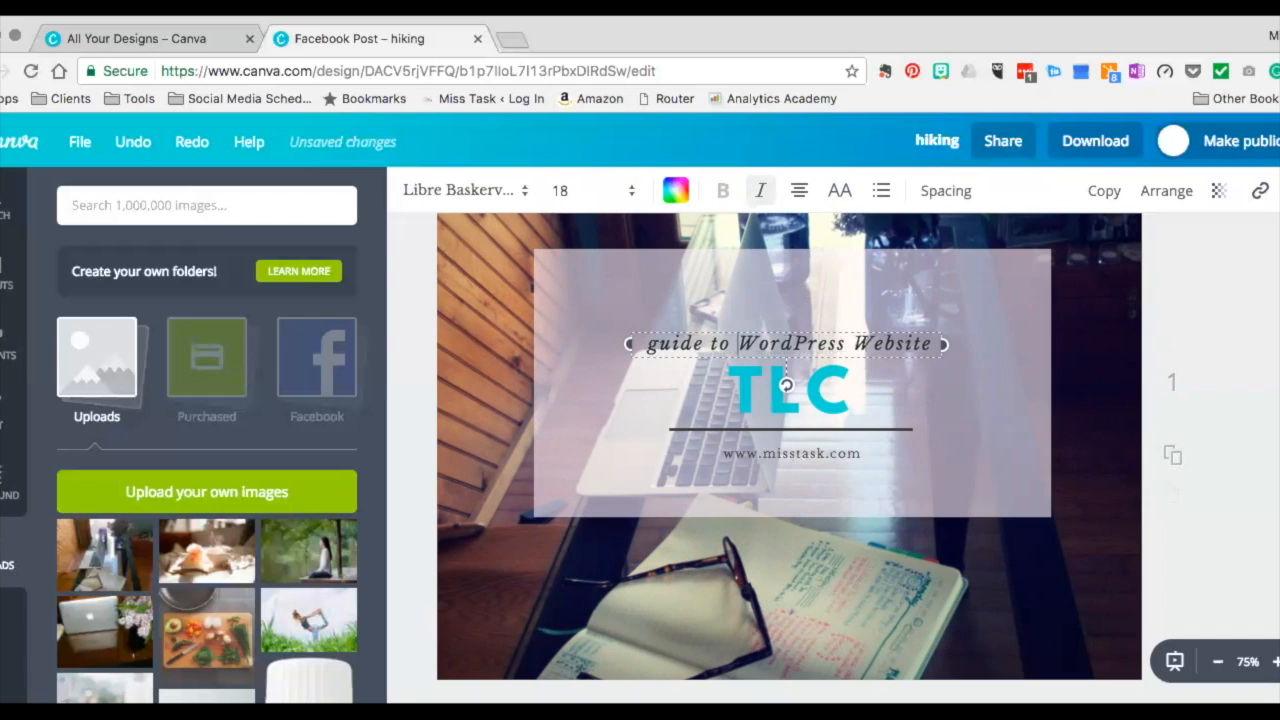
pyautogui.click(952, 395)
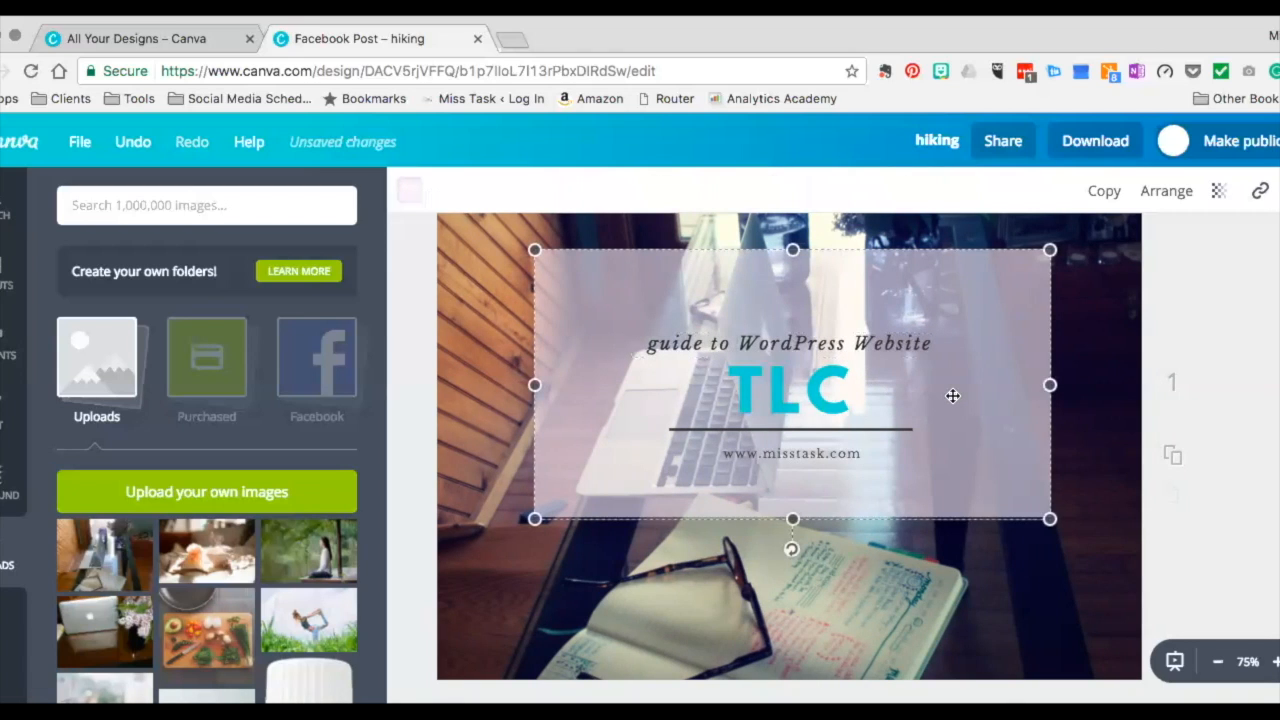
# - Recolour the "guide to WordPress Website" tagline with the dark navy brand colour
pyautogui.click(1218, 663)
pyautogui.click(1219, 666)
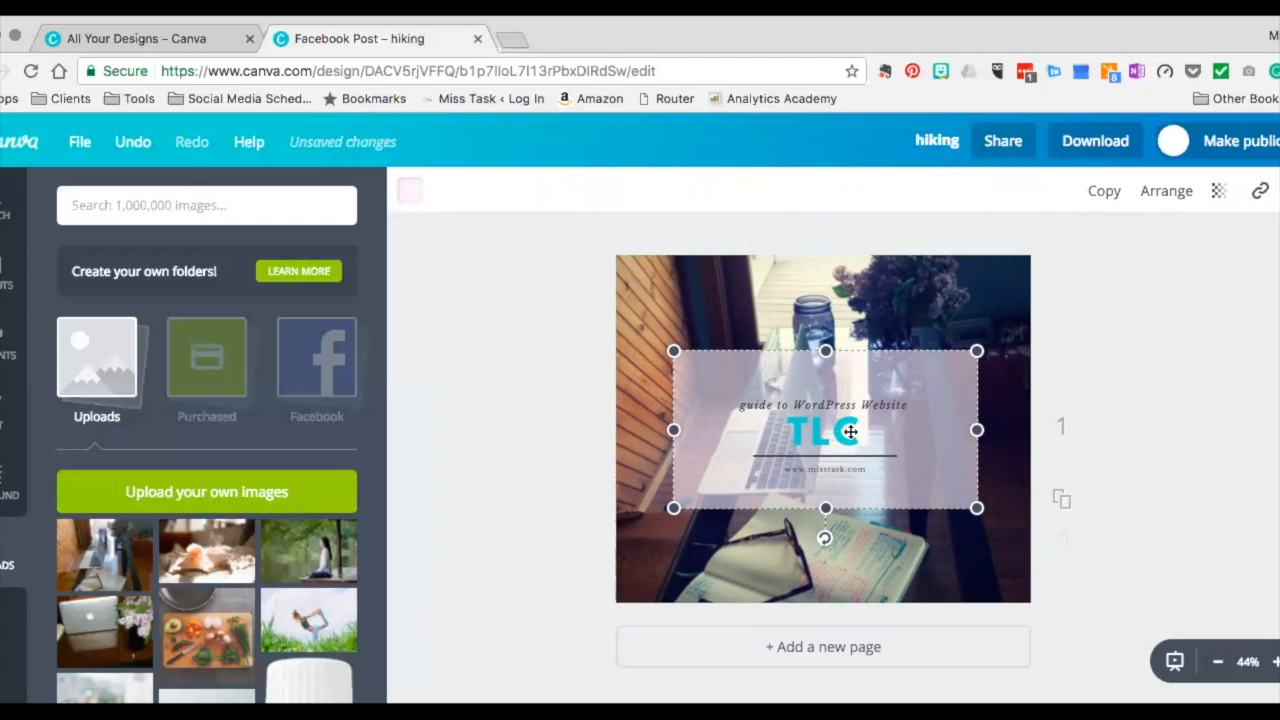
pyautogui.click(773, 402)
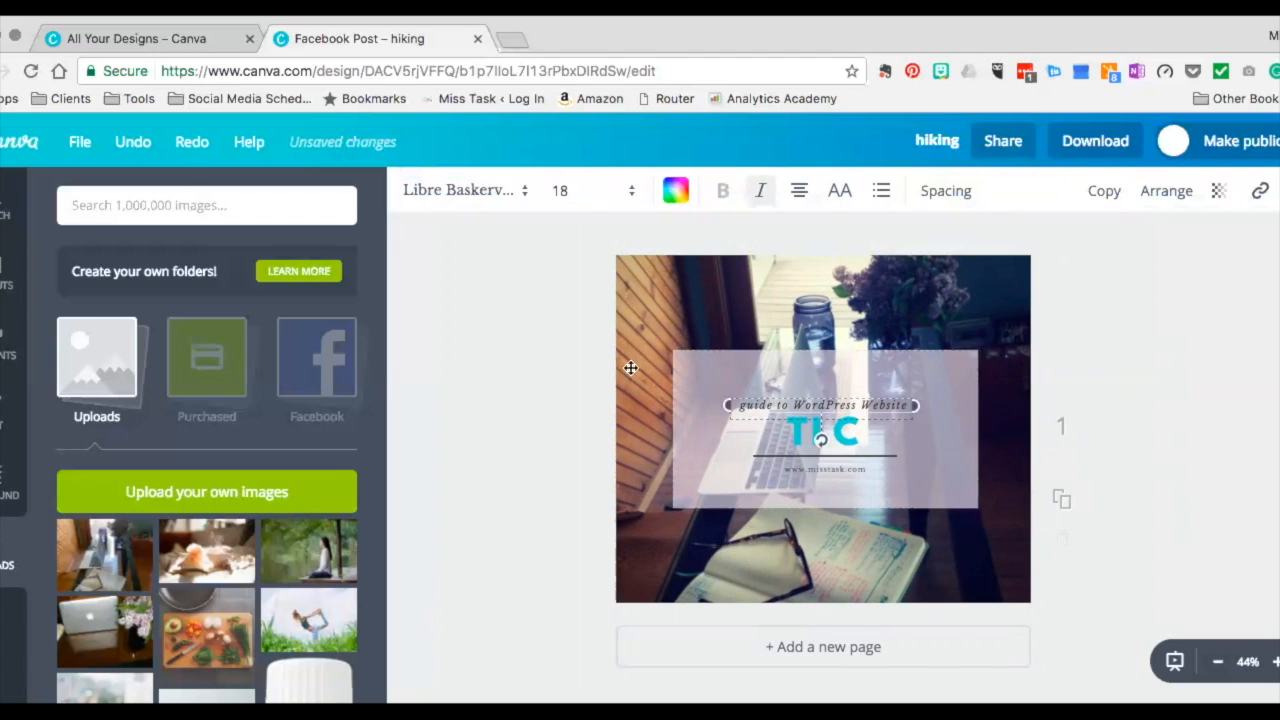
pyautogui.click(674, 192)
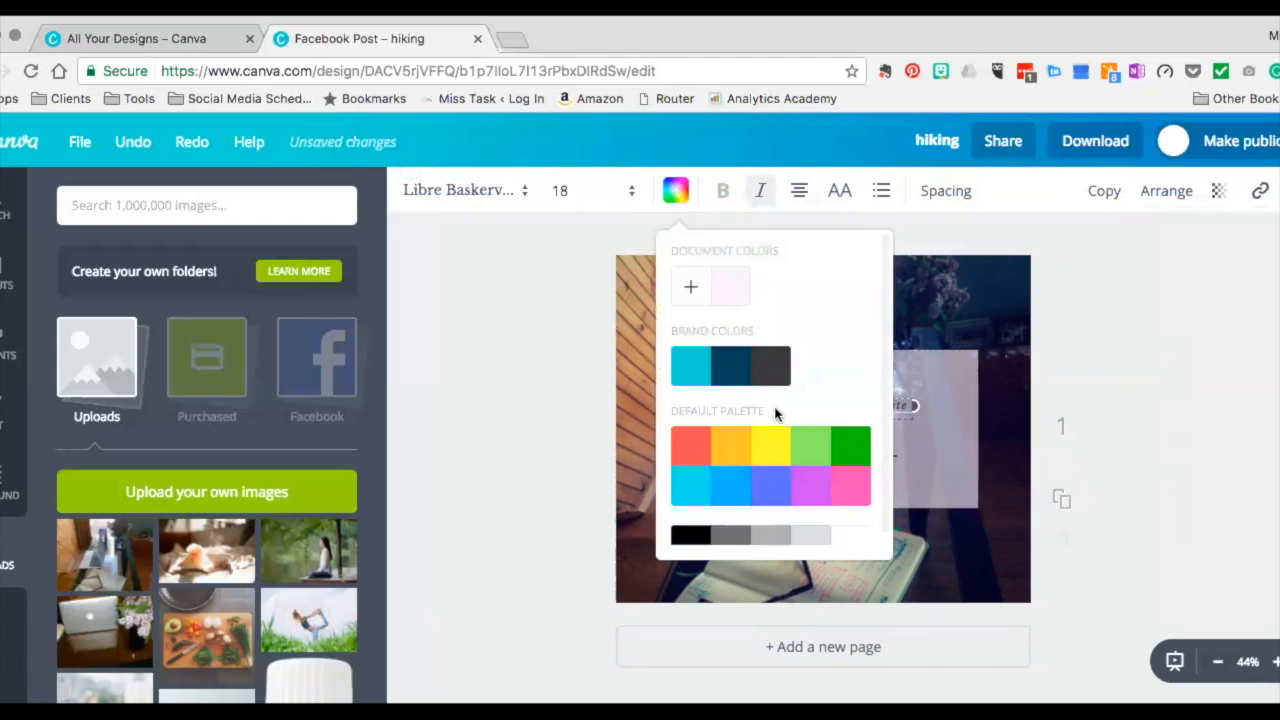
pyautogui.click(731, 366)
pyautogui.click(970, 418)
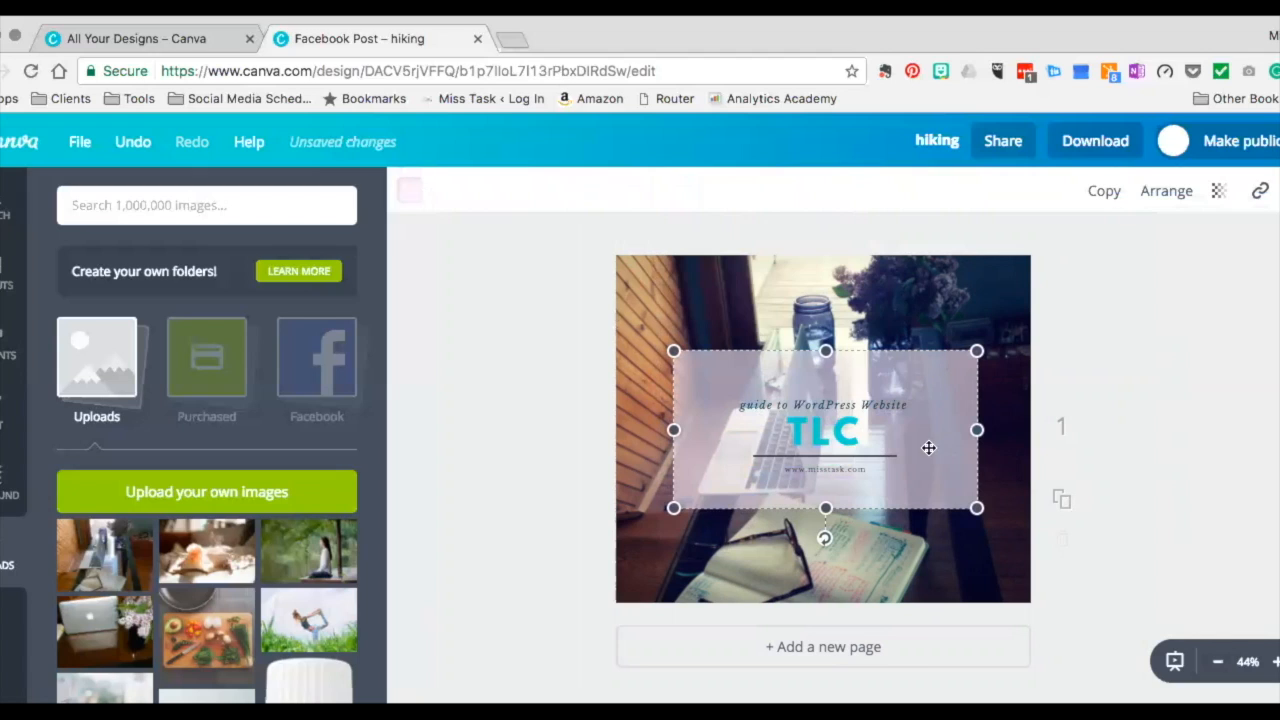
pyautogui.click(1009, 441)
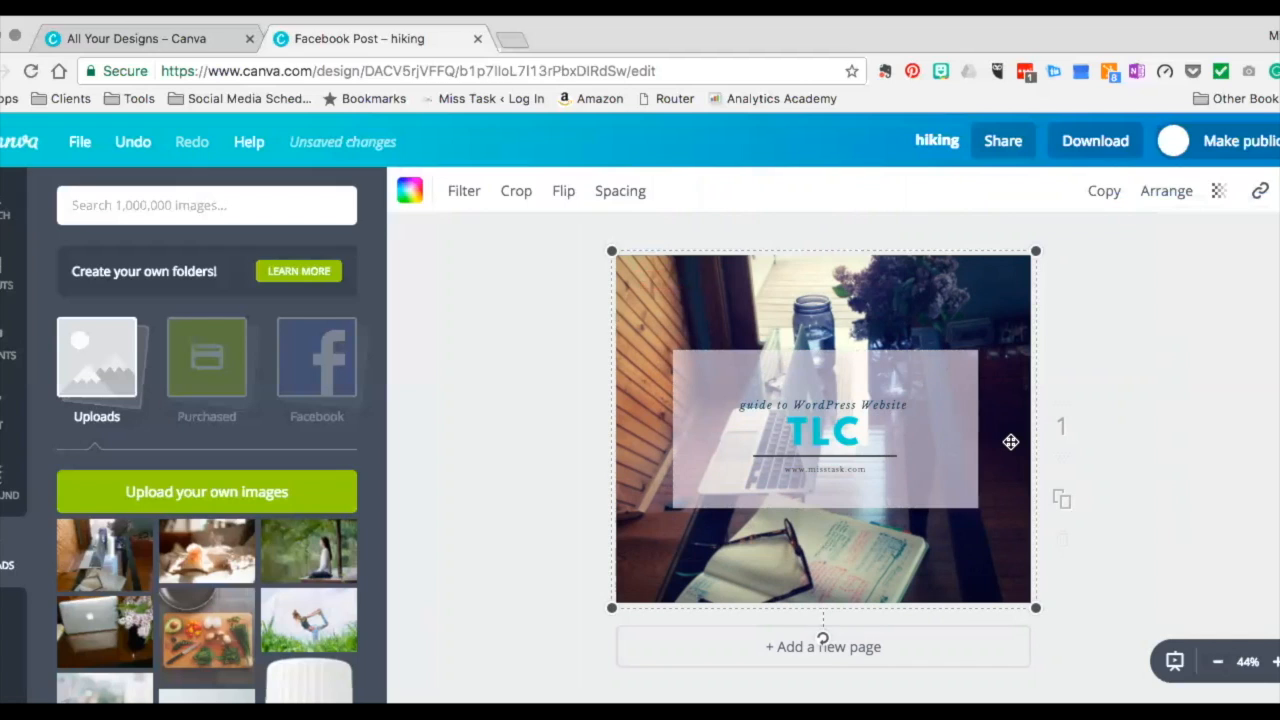
# - Rename the design as WordPress TLC
pyautogui.click(936, 143)
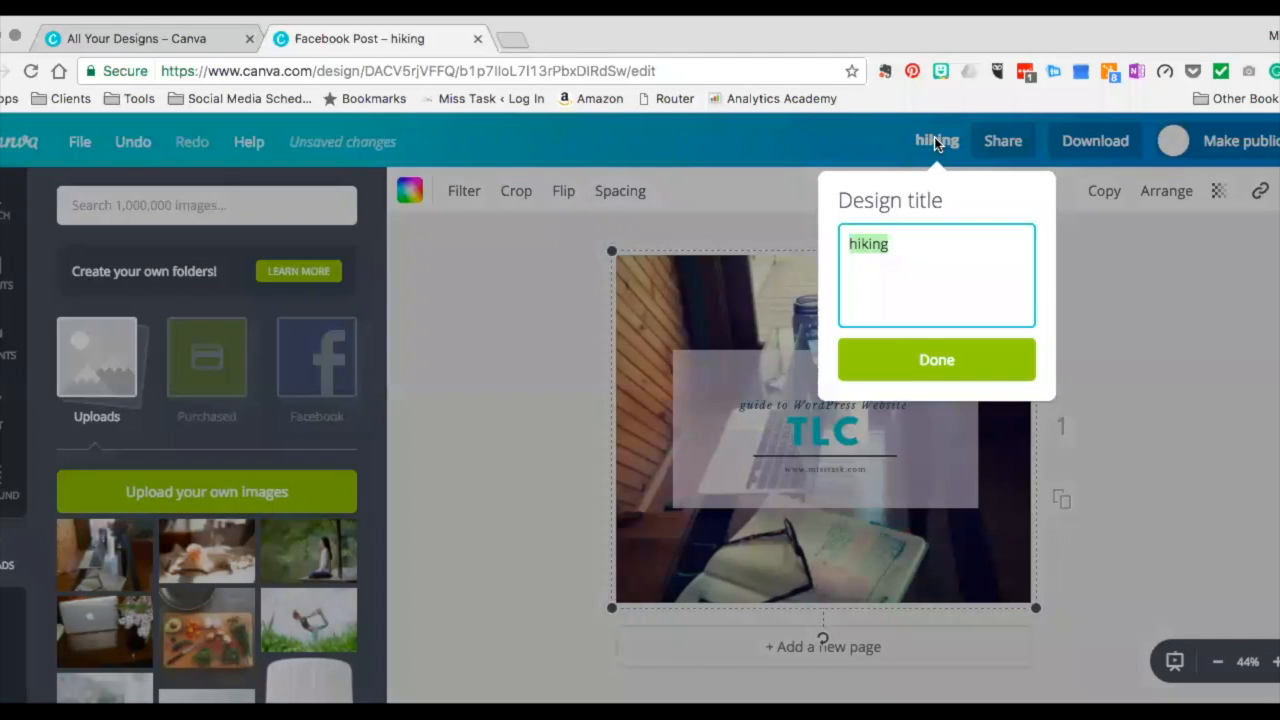
pyautogui.write('WordPress TLC')
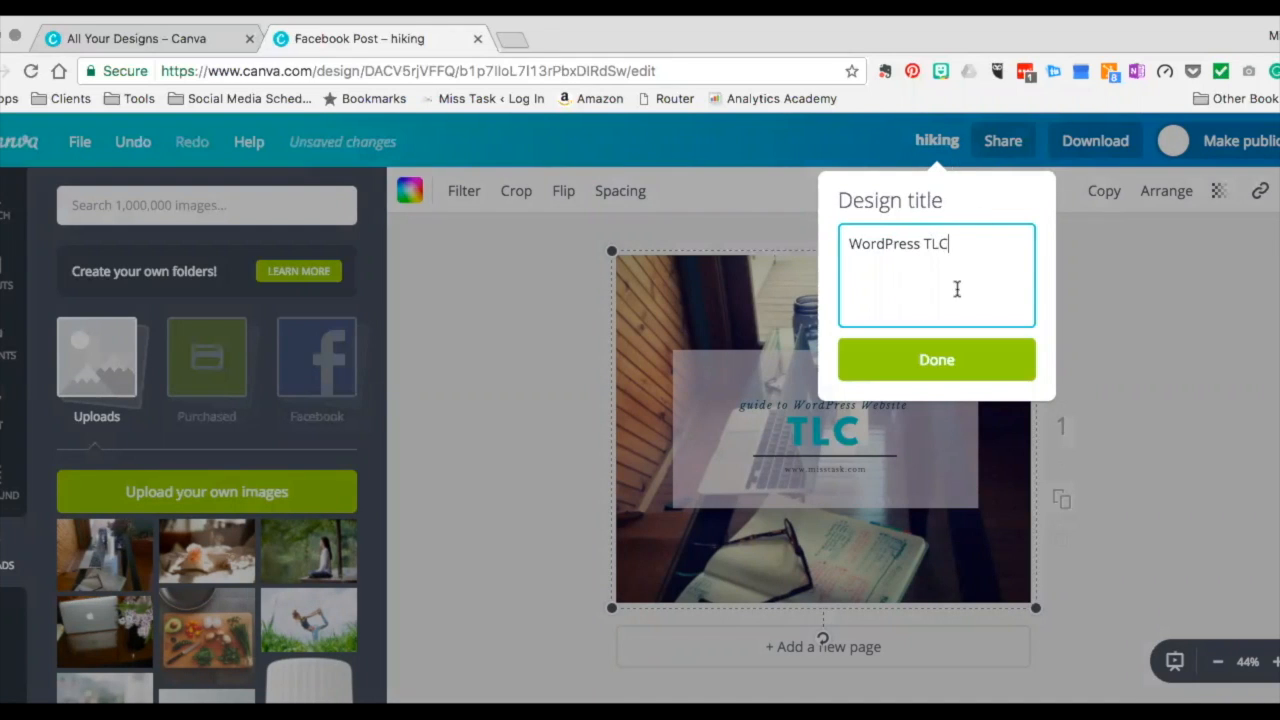
pyautogui.click(953, 360)
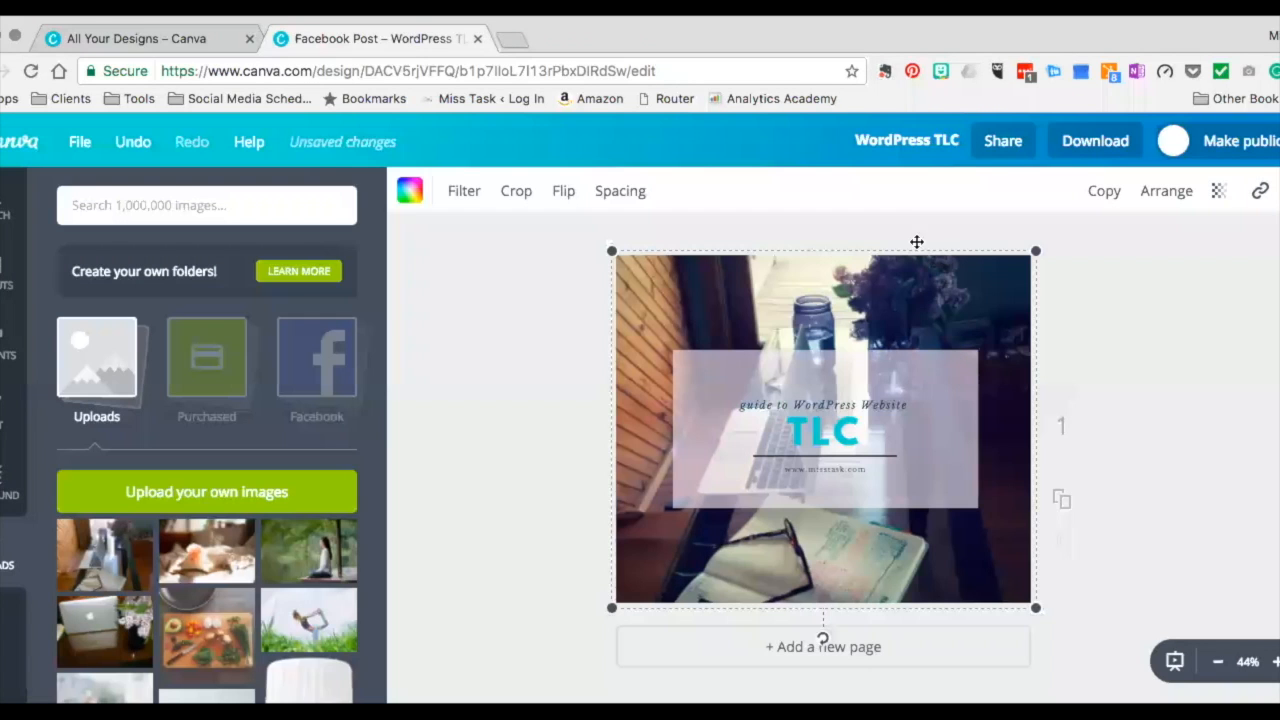
# - Examine the design's options for sharing with people and on social networks, and close them without sharing
pyautogui.click(1013, 147)
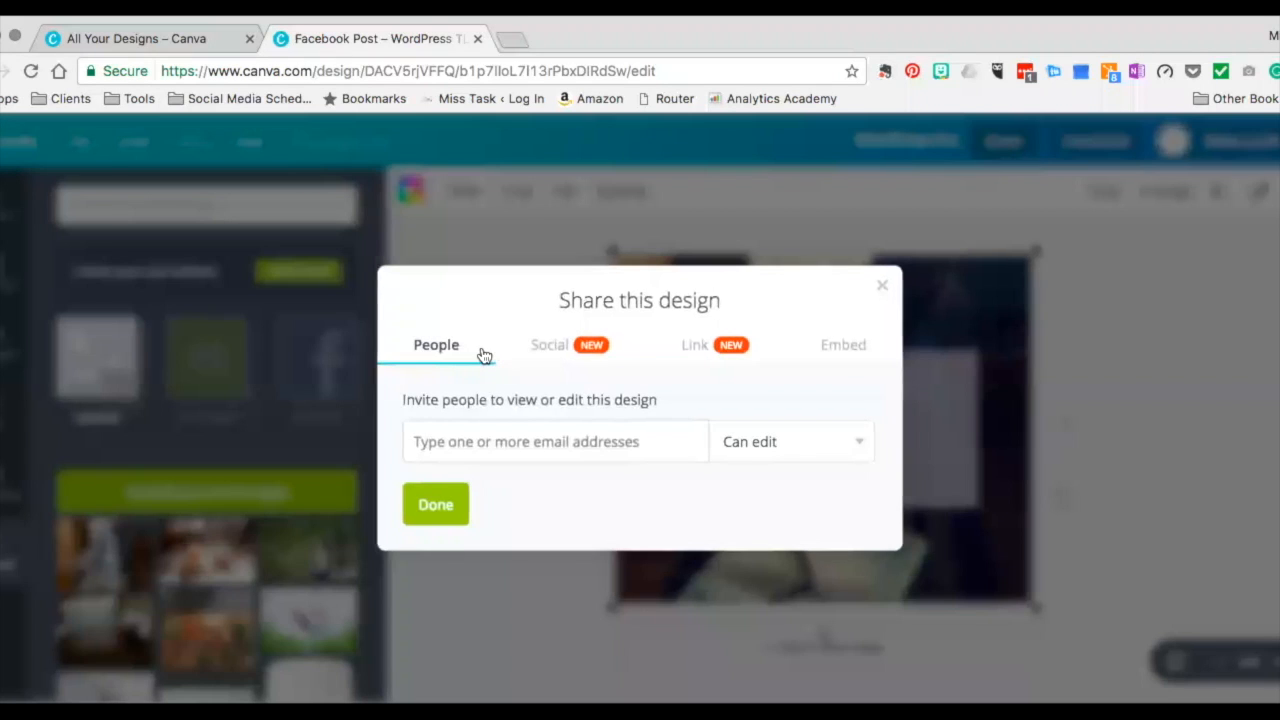
pyautogui.click(562, 352)
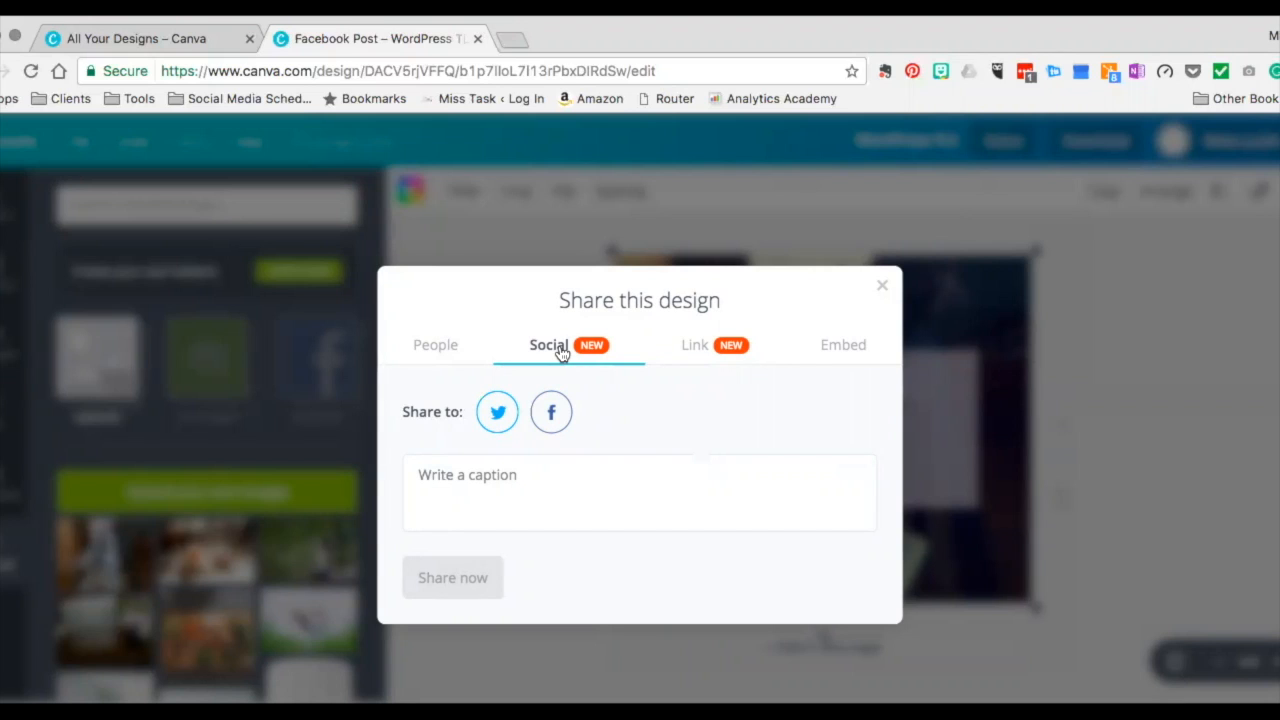
pyautogui.click(879, 288)
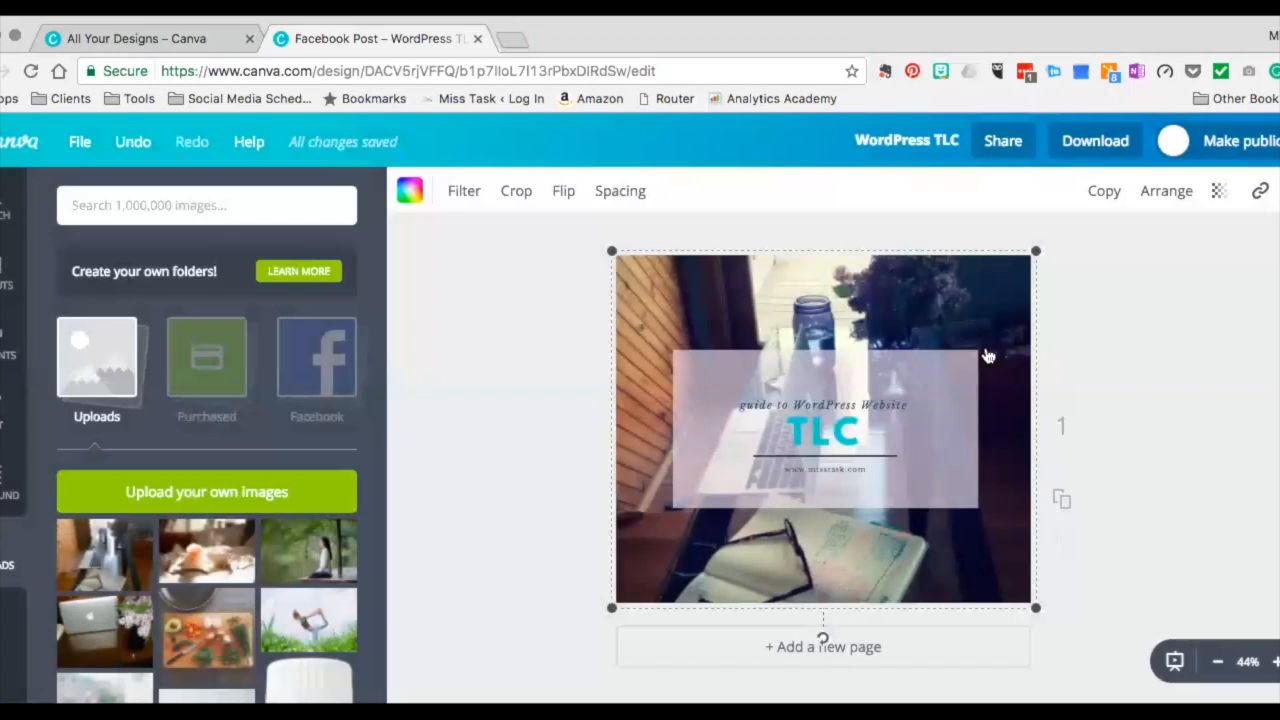
pyautogui.click(1105, 318)
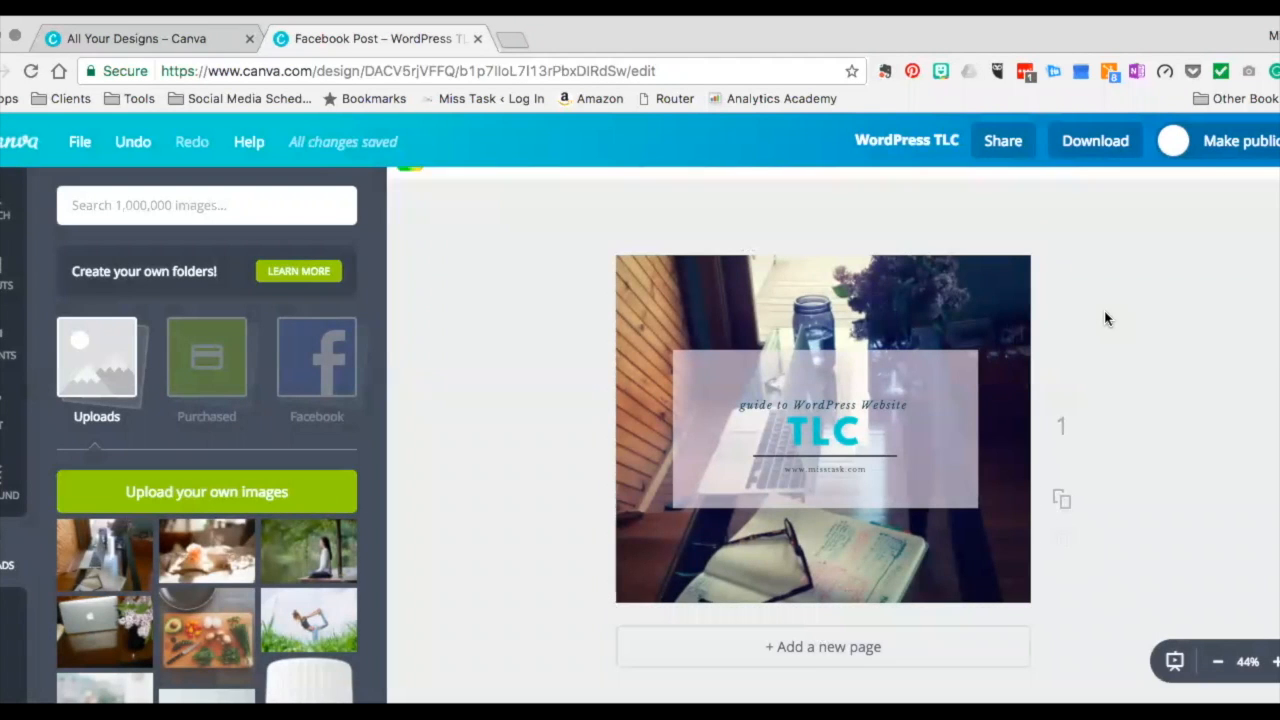
# - Download the finished design as a PNG file and dismiss the download message
pyautogui.click(1096, 149)
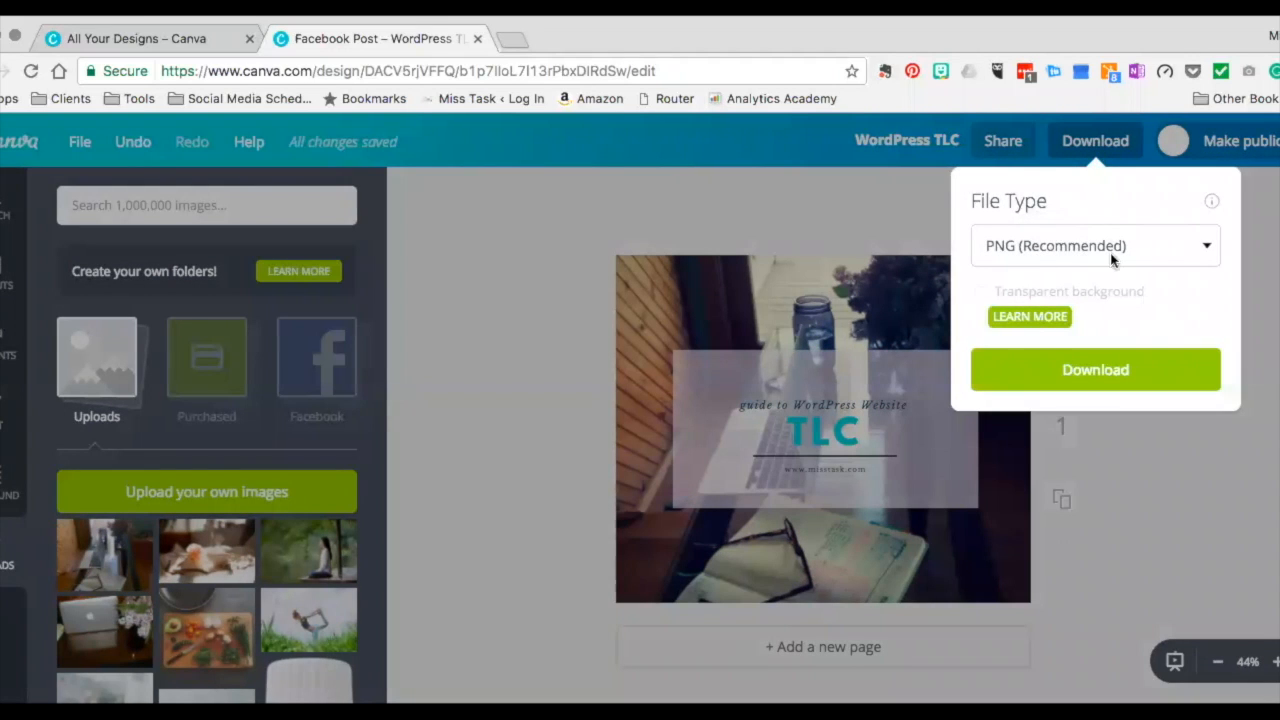
pyautogui.click(1097, 378)
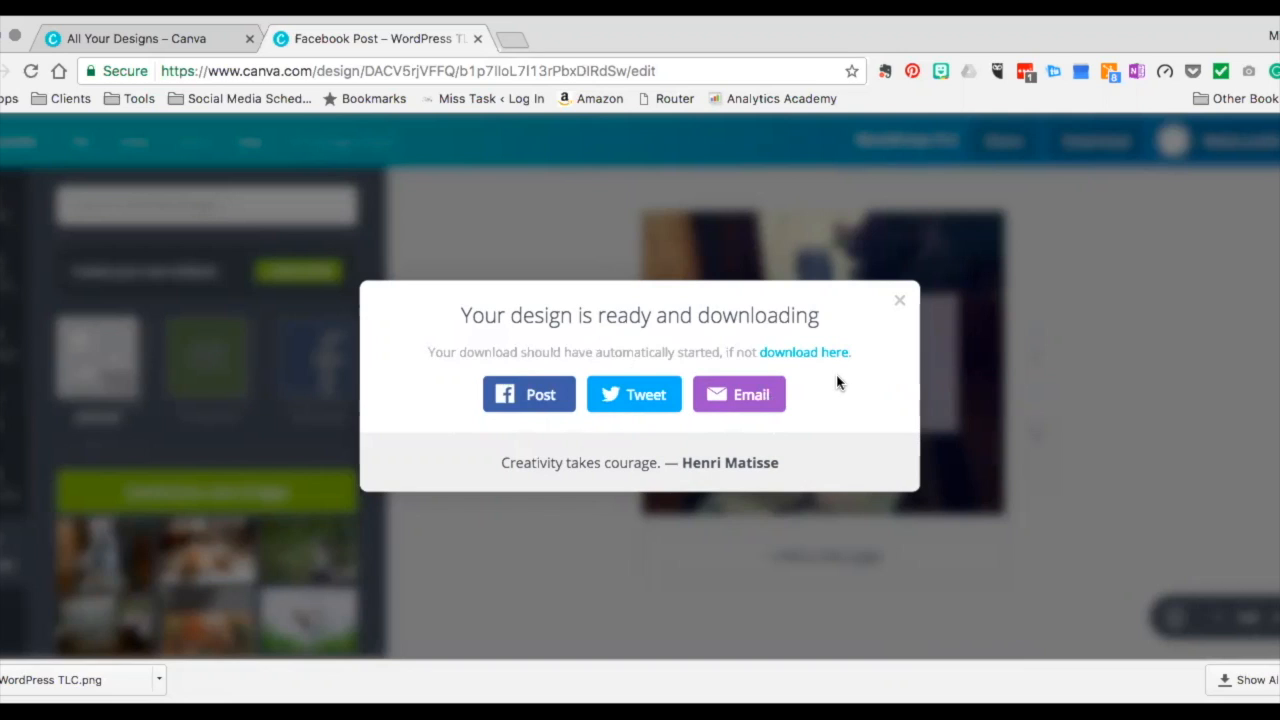
pyautogui.click(900, 305)
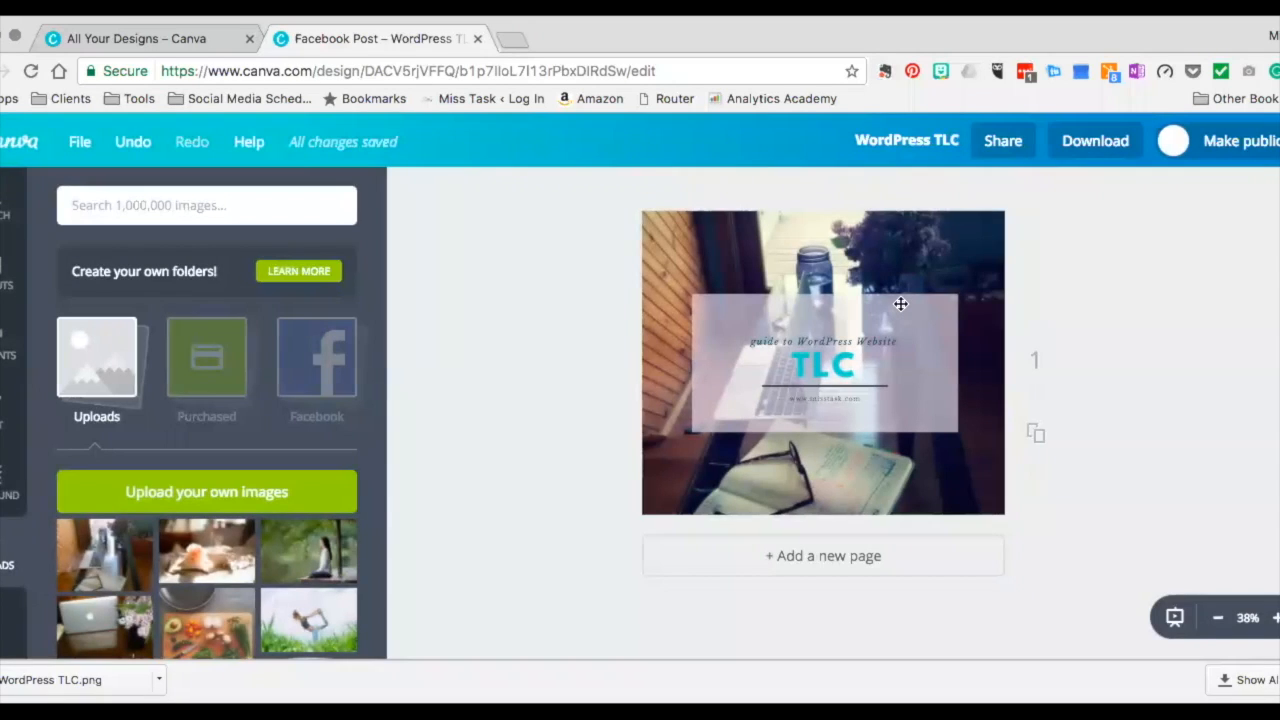